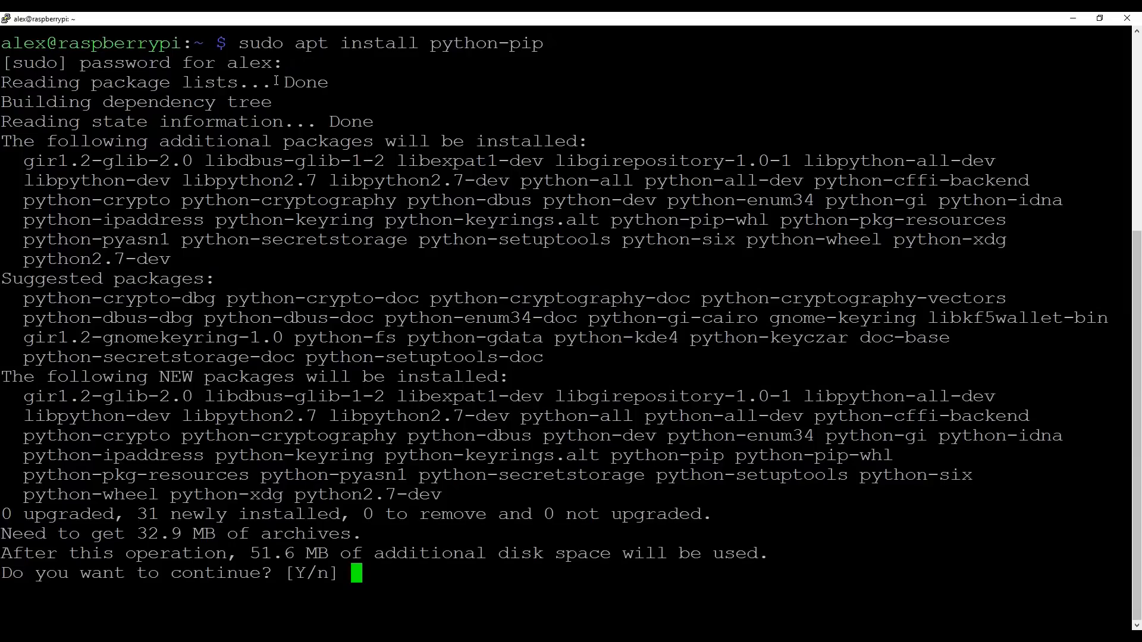
Step: Confirm the python-pip installation, and run sudo pip install setuptools in the terminal
{"action": "key", "text": "Return"}
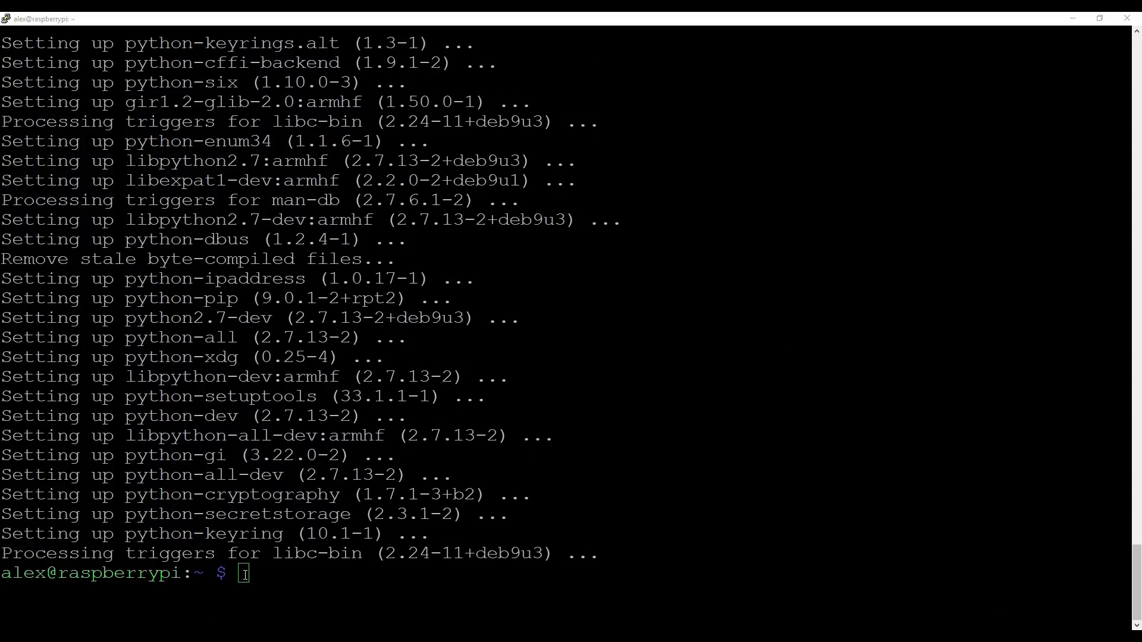
{"action": "left_click", "coordinate": [245, 575]}
{"action": "right_click", "coordinate": [244, 574]}
{"action": "key", "text": "Return"}
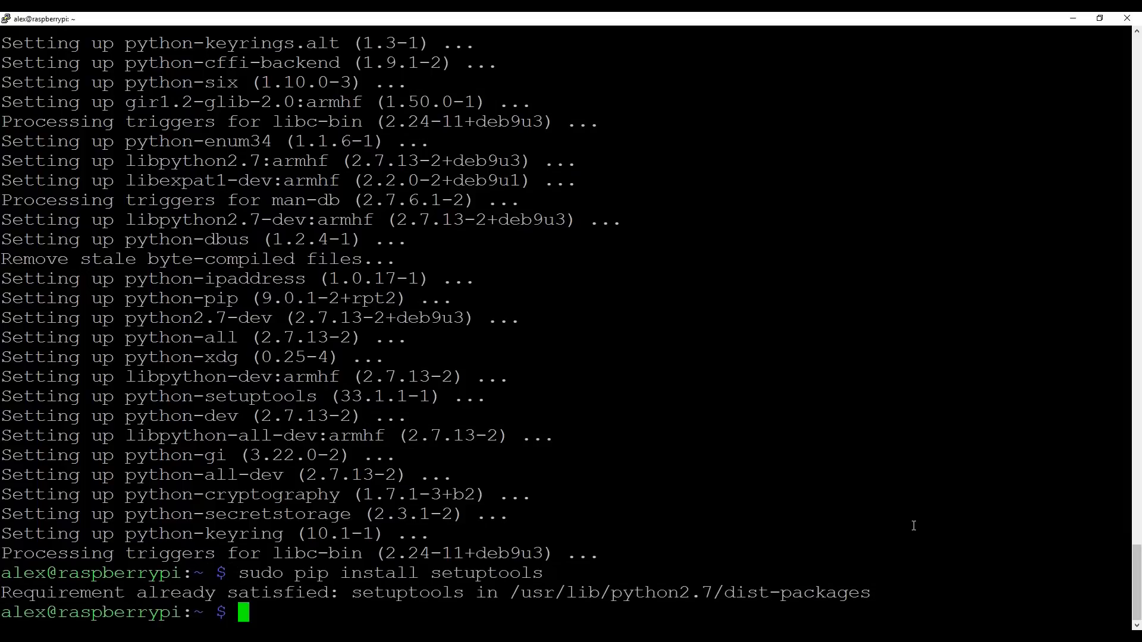
Step: Install esphomeyaml with sudo pip, and install tornado and esptool with sudo pip2
{"action": "key", "text": "alt+Tab"}
{"action": "right_click", "coordinate": [350, 613]}
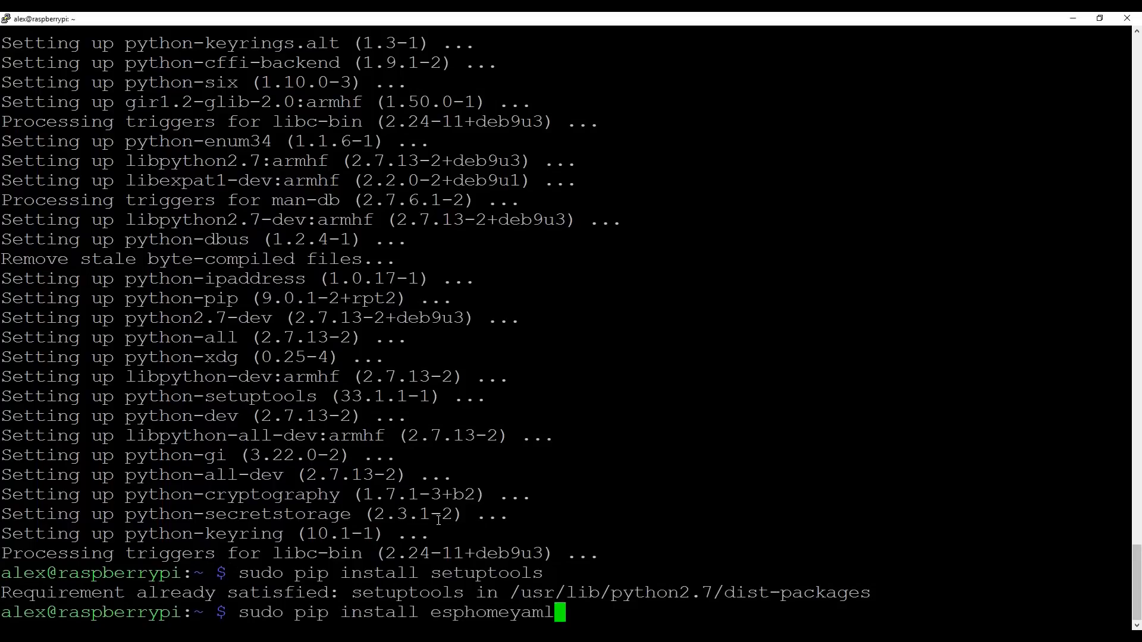
{"action": "key", "text": "Return"}
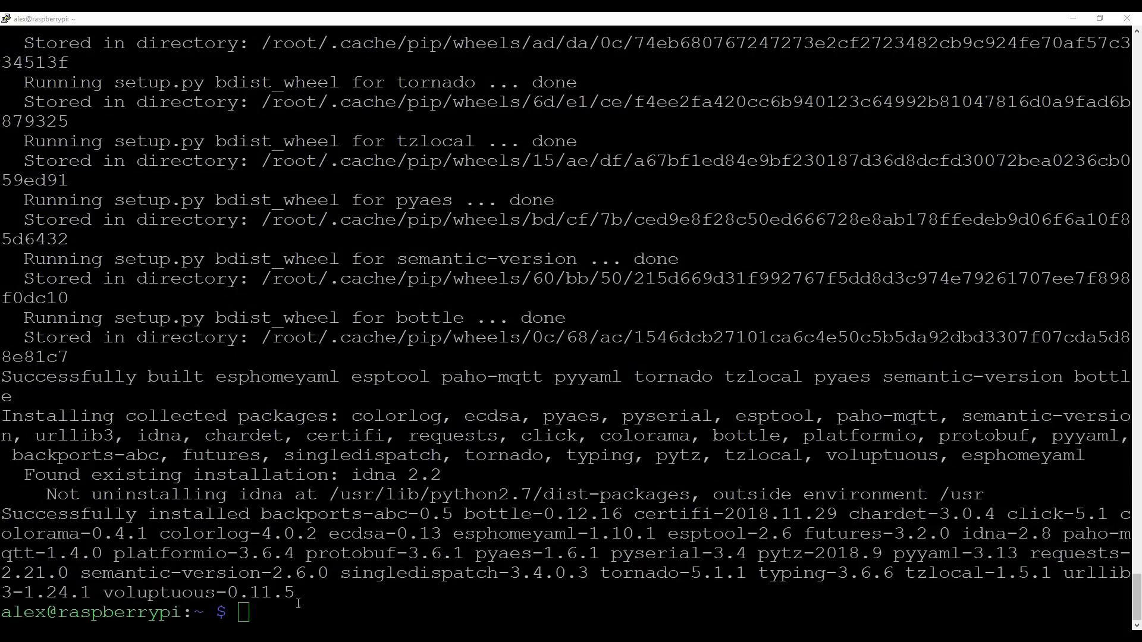
{"action": "right_click", "coordinate": [292, 605]}
{"action": "key", "text": "Return"}
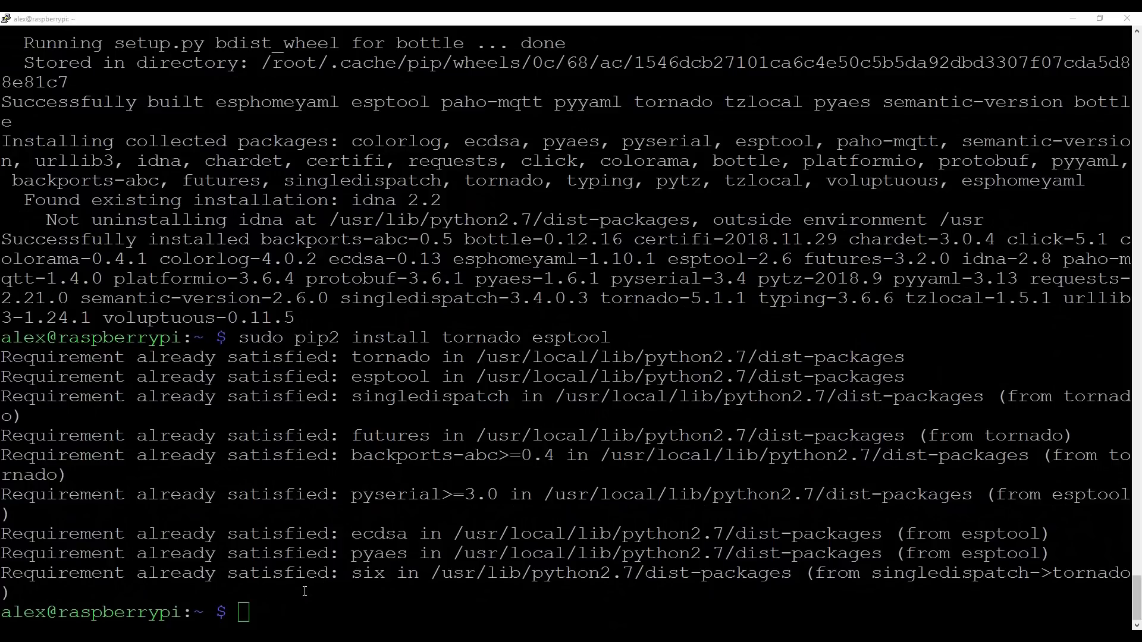
Step: Launch the ESPHome Dashboard and start the setup wizard for the first node
{"action": "right_click", "coordinate": [253, 612]}
{"action": "key", "text": "Return"}
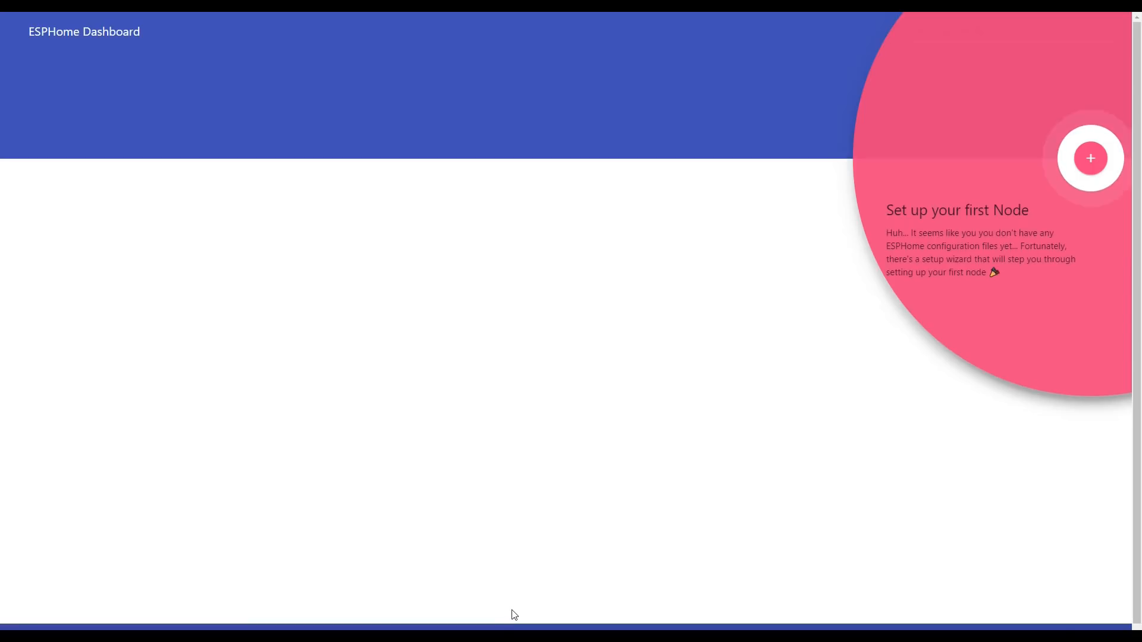
{"action": "left_click", "coordinate": [1090, 157]}
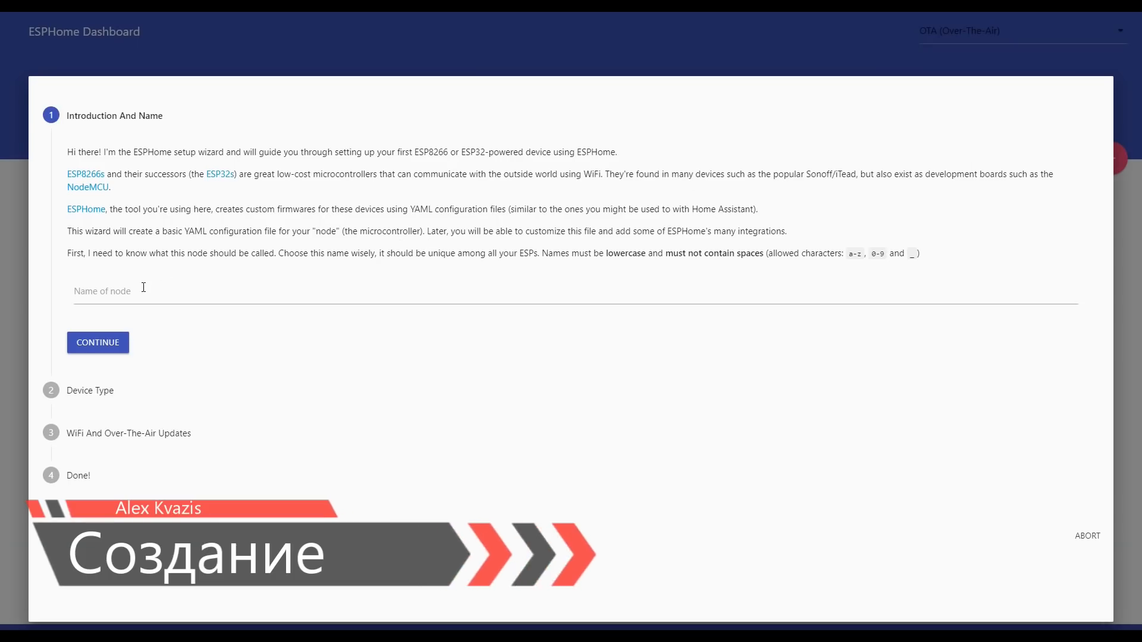
Step: Name the new node sonoffb and continue to the device type
{"action": "left_click", "coordinate": [138, 296]}
{"action": "type", "text": "i"}
{"action": "key", "text": "BackSpace"}
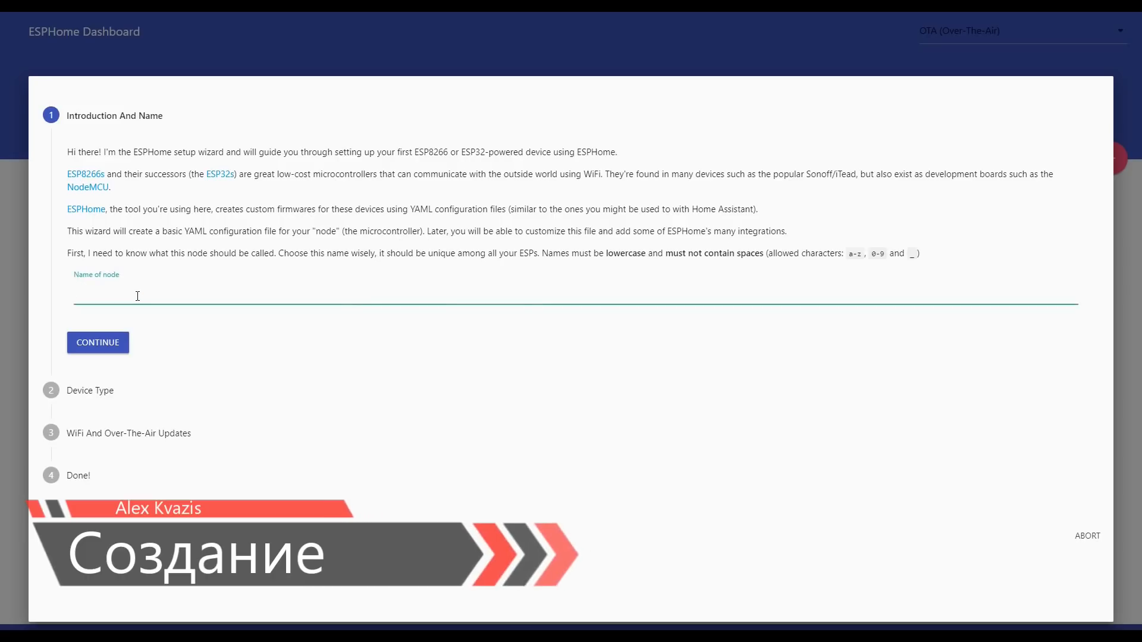
{"action": "type", "text": "so"}
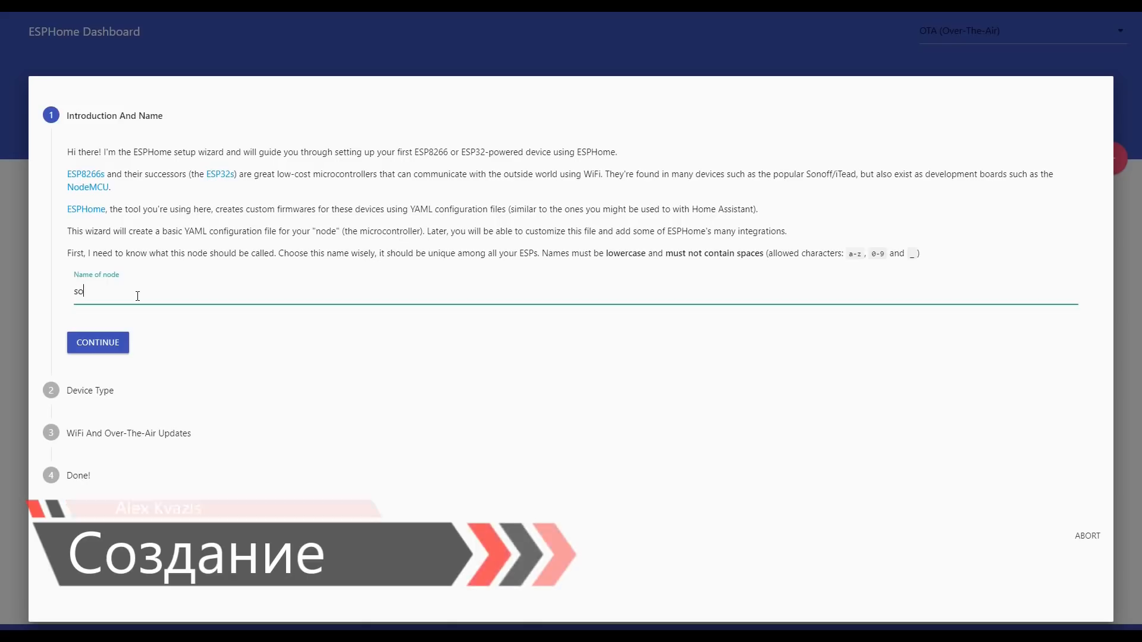
{"action": "type", "text": "noff"}
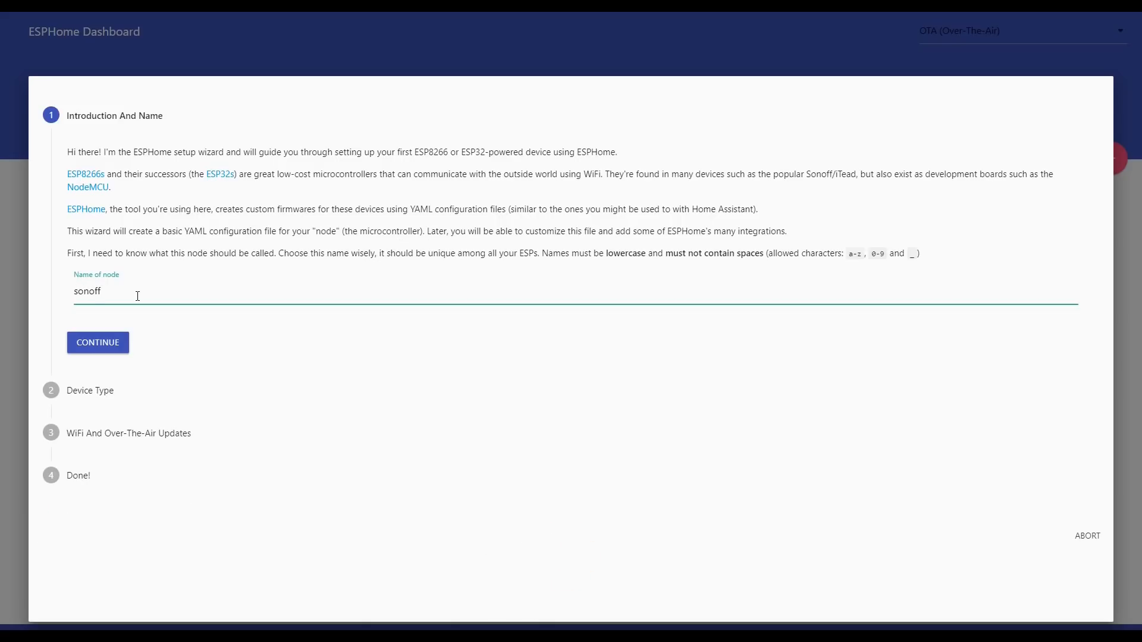
{"action": "type", "text": "b"}
{"action": "left_click", "coordinate": [90, 347]}
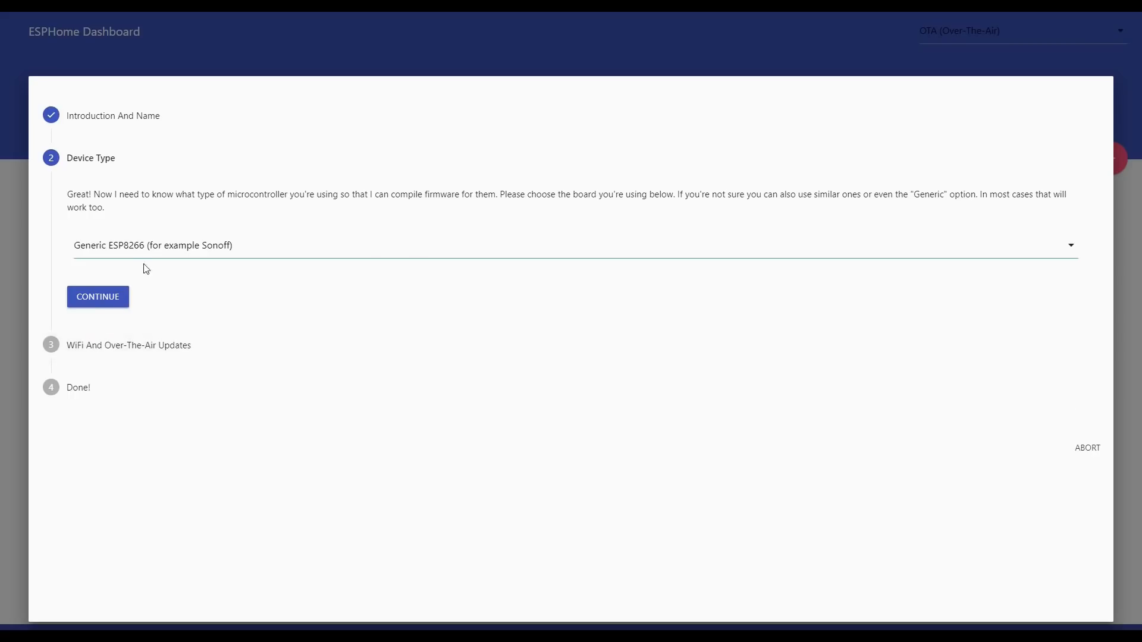
Step: Choose Generic ESP8266 (for example Sonoff) as the board and continue to the WiFi settings
{"action": "left_click", "coordinate": [150, 245]}
{"action": "left_click", "coordinate": [164, 140]}
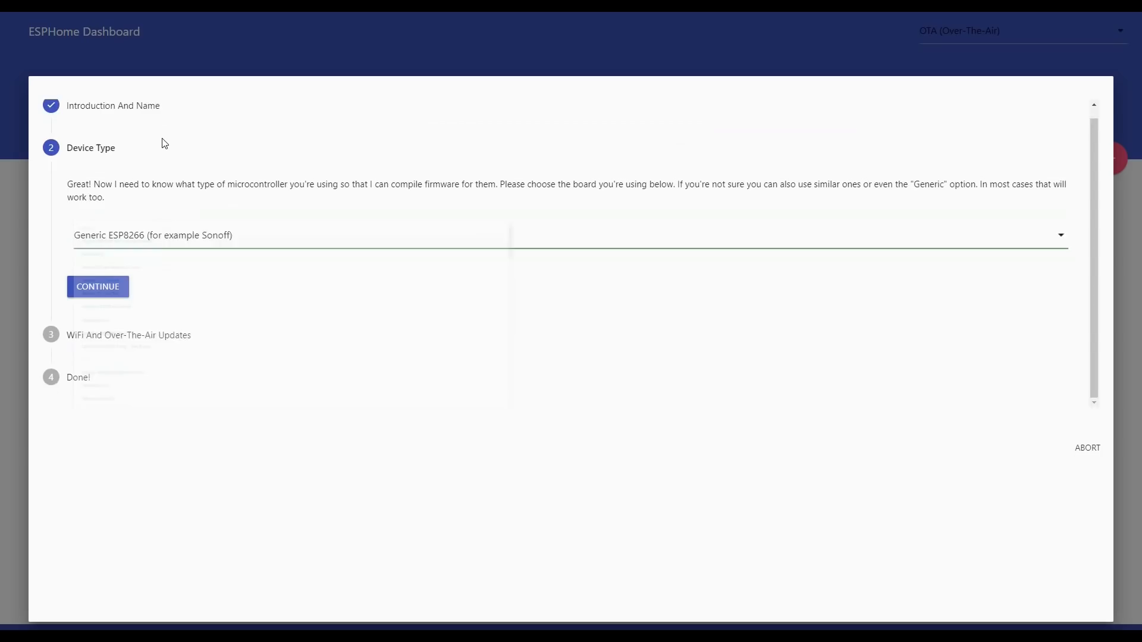
{"action": "left_click", "coordinate": [86, 293]}
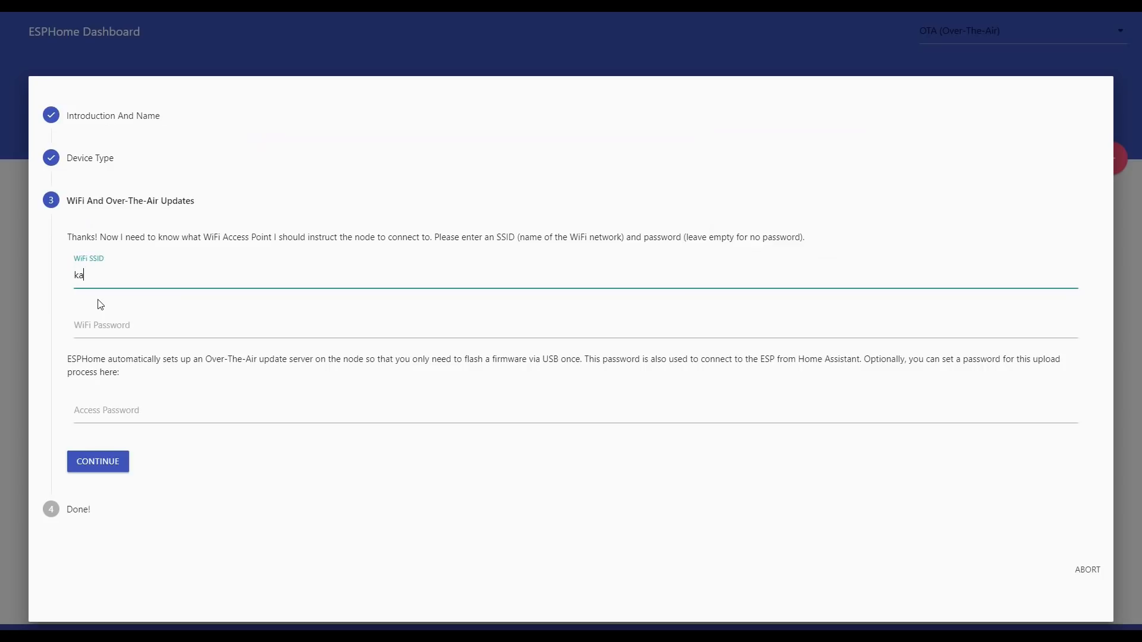
Step: Set the WiFi SSID to Kalimdor, enter the WiFi password and the access password, and continue
{"action": "type", "text": "Kalimdor"}
{"action": "key", "text": "Tab"}
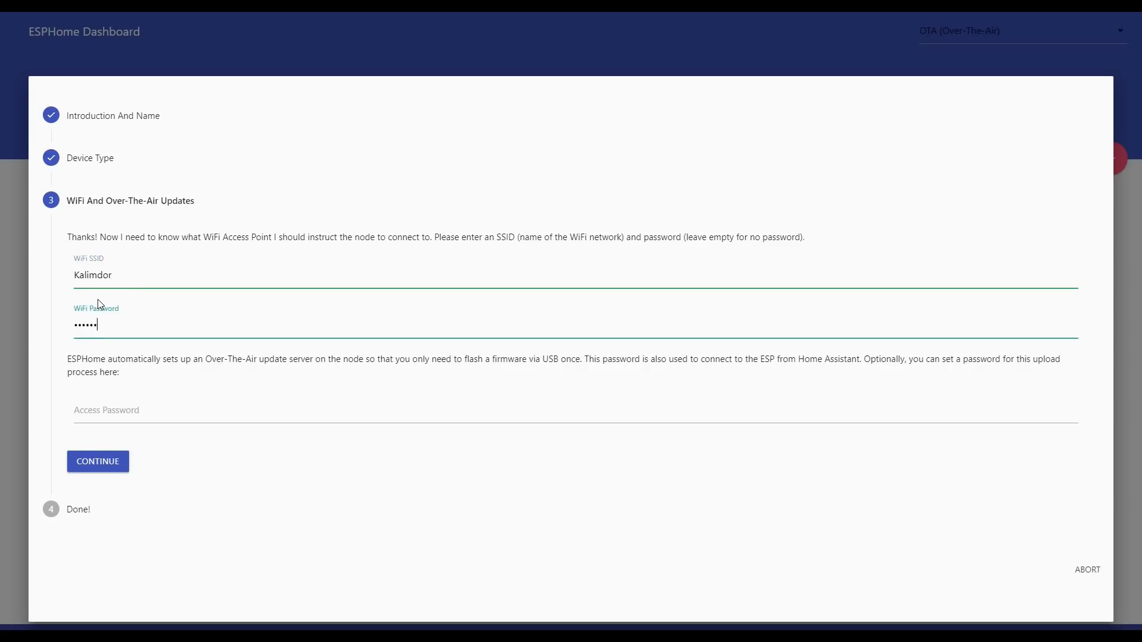
{"action": "key", "text": "Tab"}
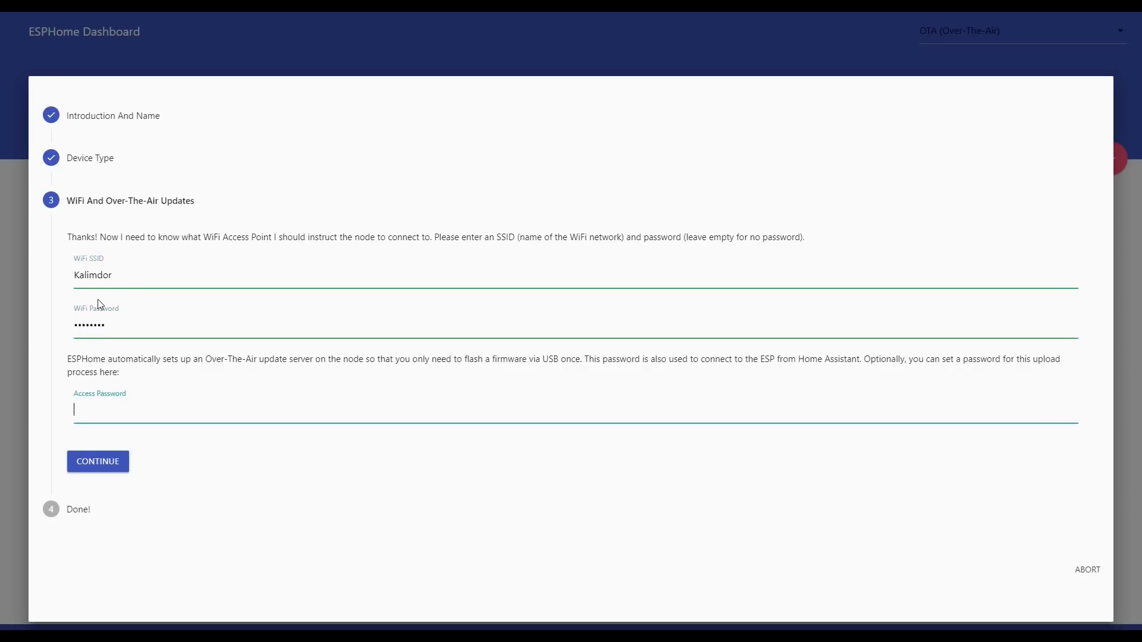
{"action": "type", "text": "•••••••••"}
{"action": "left_click", "coordinate": [112, 462]}
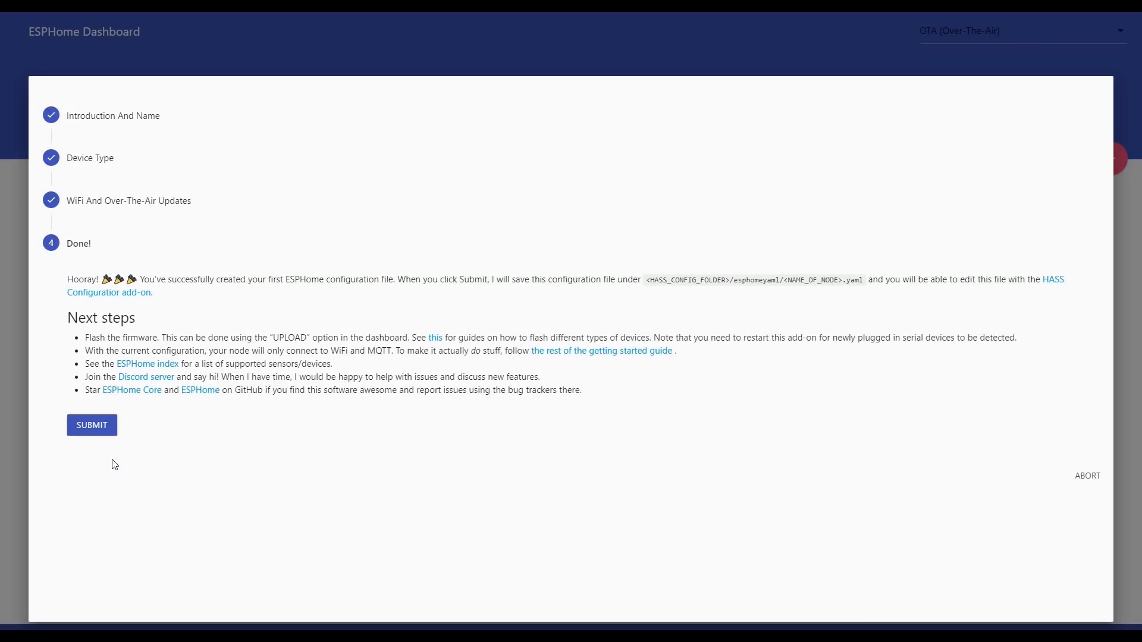
Step: Submit the node configuration, decline saving the password in the browser, and dismiss the upload port hint
{"action": "left_click", "coordinate": [92, 424]}
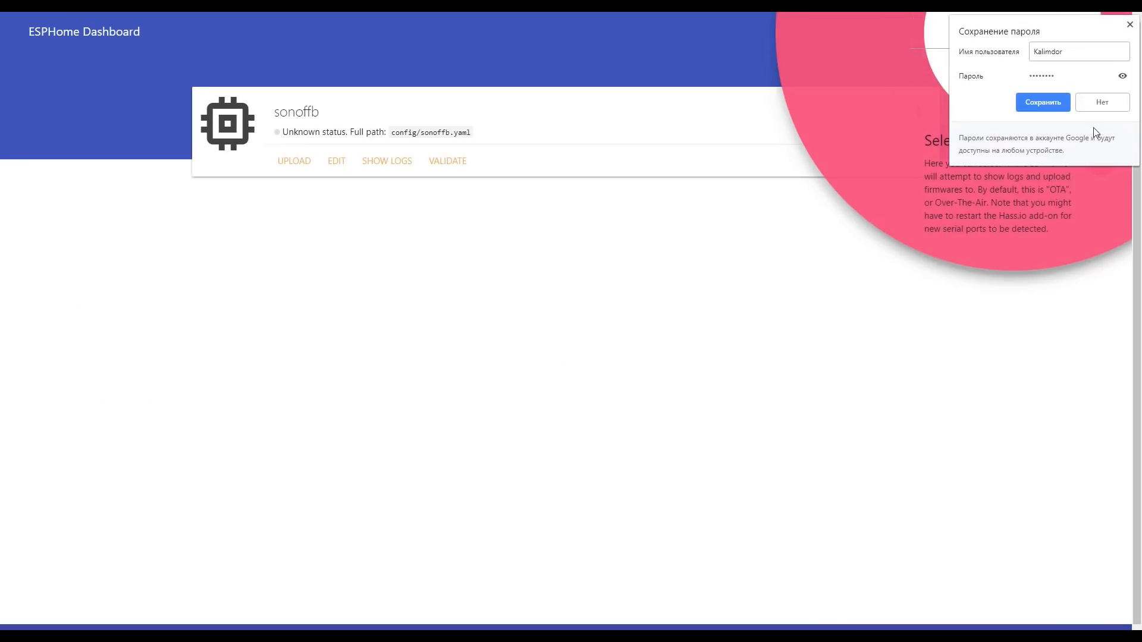
{"action": "left_click", "coordinate": [1102, 102]}
{"action": "left_click", "coordinate": [1097, 37]}
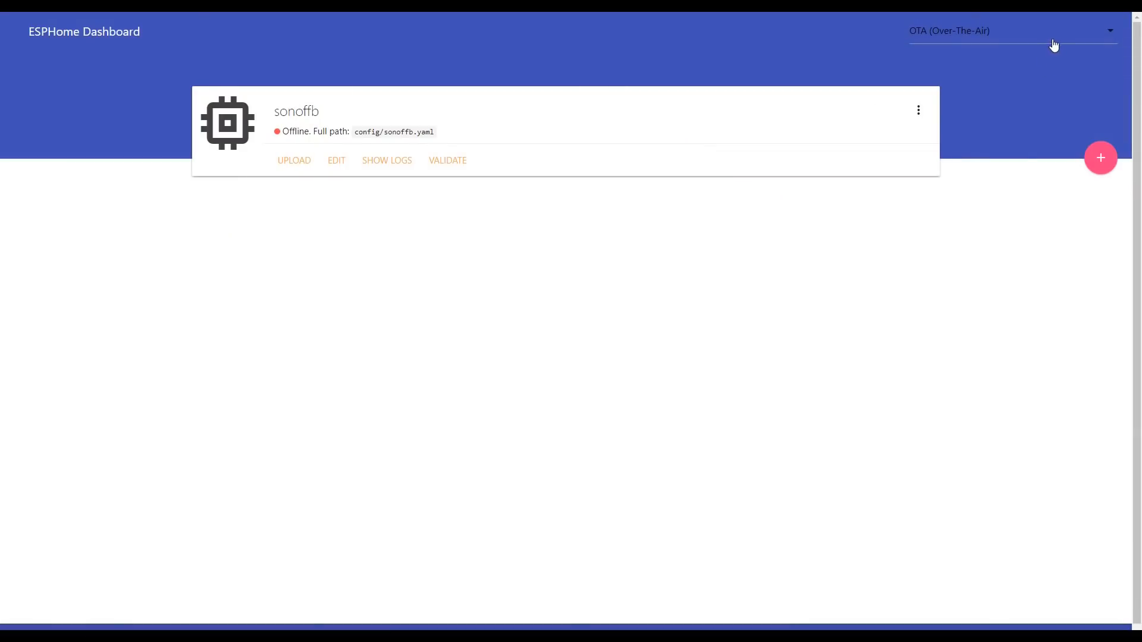
Step: Select the /dev/ttyUSB0 (CP2102 USB to UART Bridge Controller) port and upload the firmware to the sonoffb node
{"action": "left_click", "coordinate": [1053, 45]}
{"action": "left_click", "coordinate": [1018, 71]}
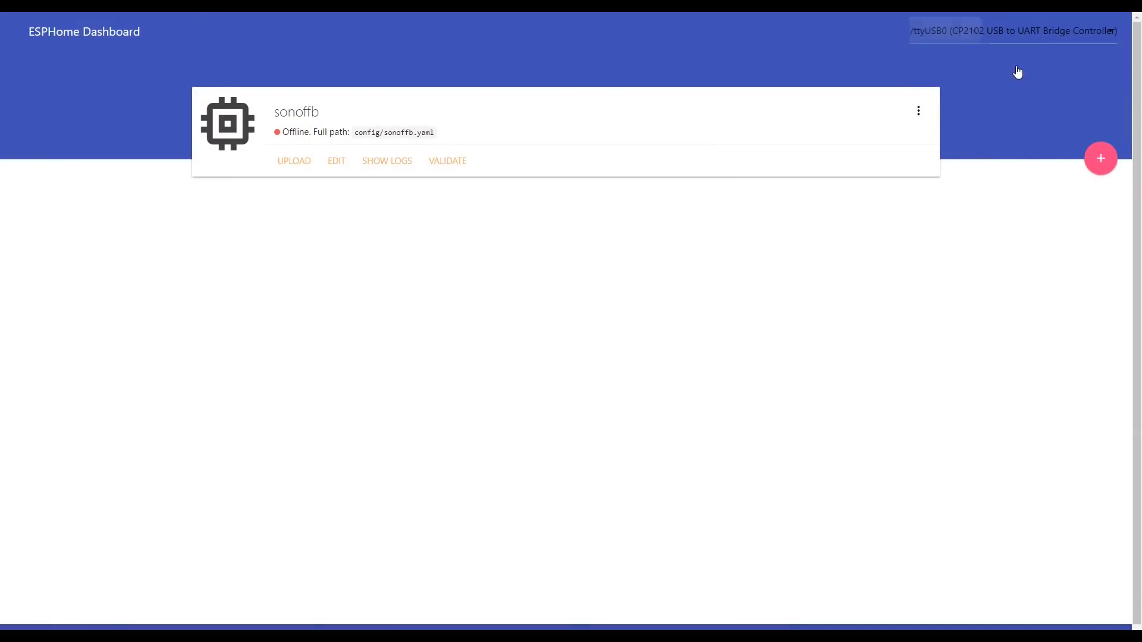
{"action": "left_click", "coordinate": [287, 161]}
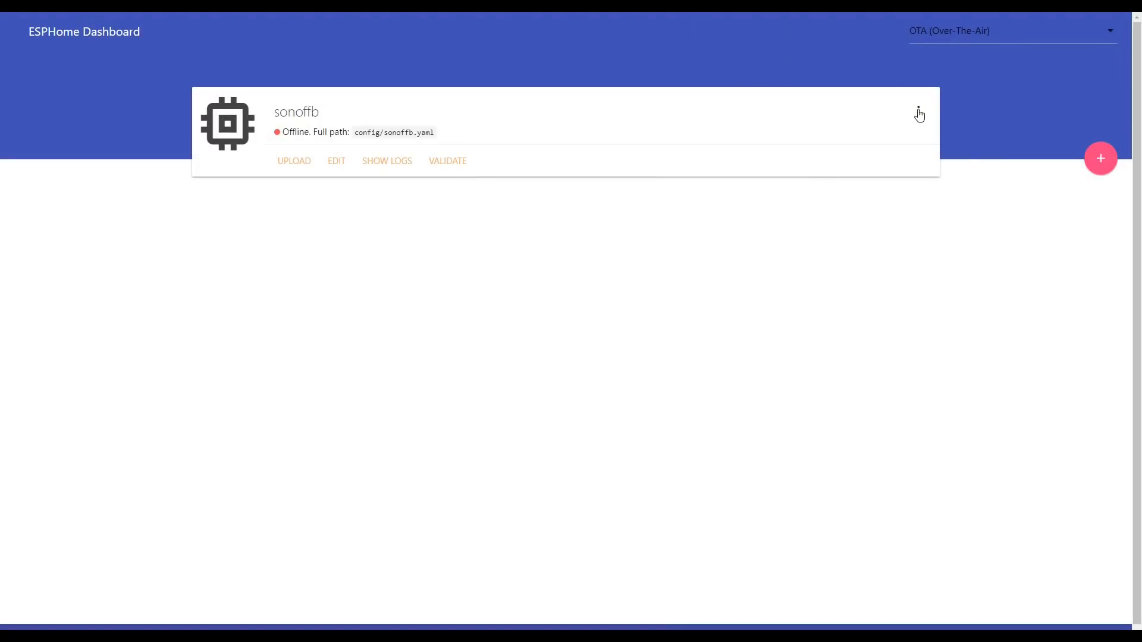
Step: Compile the sonoffb firmware and download its binary file
{"action": "left_click", "coordinate": [919, 110]}
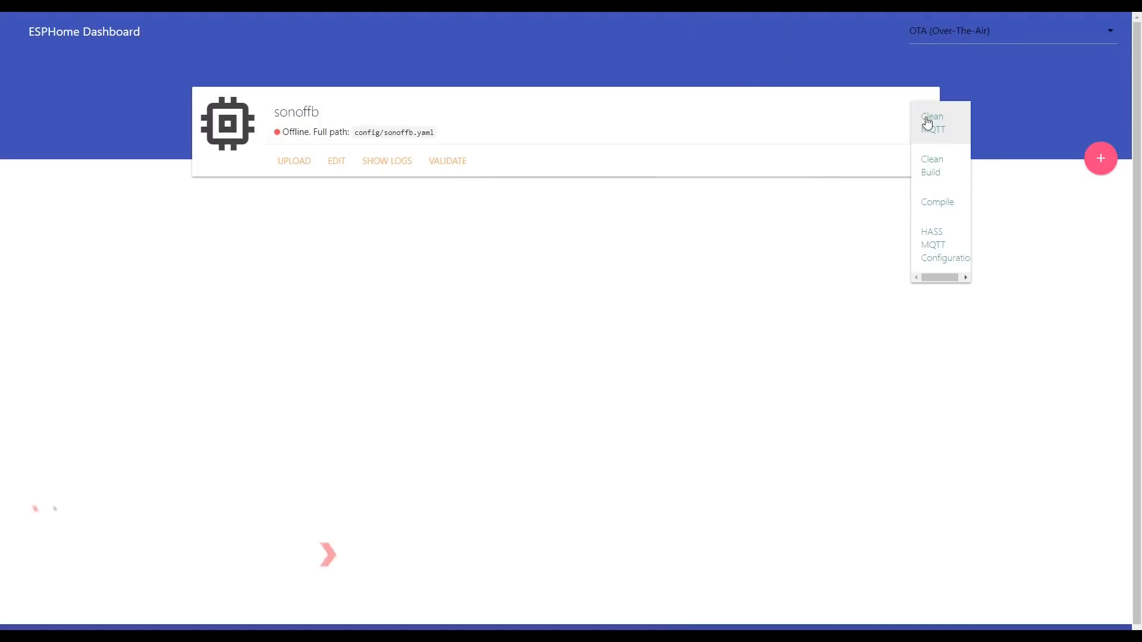
{"action": "left_click", "coordinate": [937, 205]}
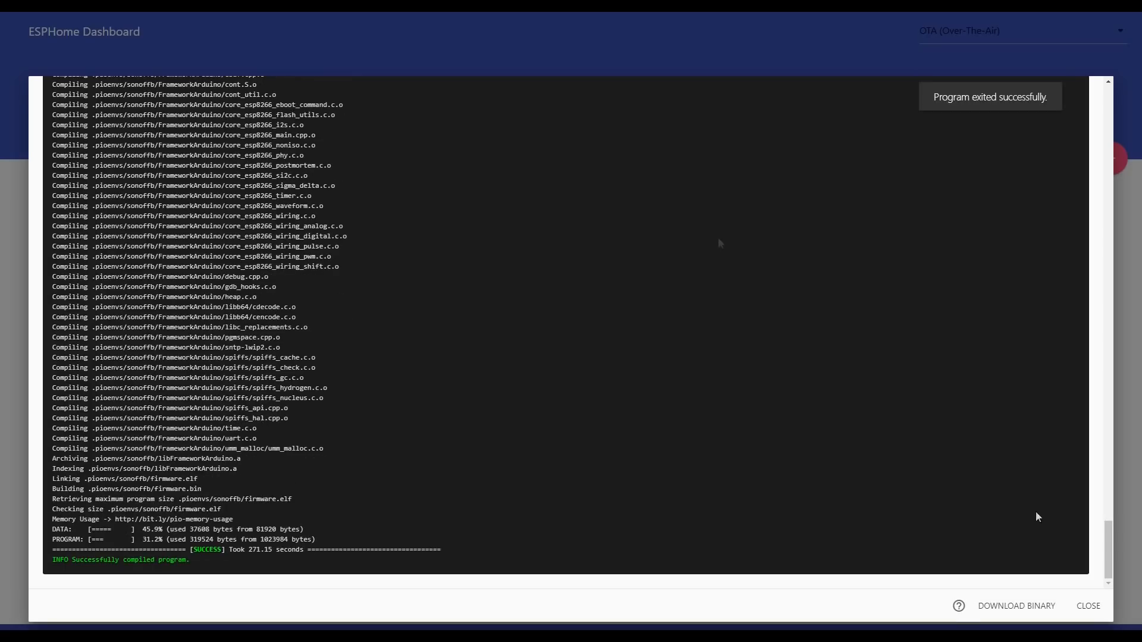
{"action": "left_click", "coordinate": [1017, 606]}
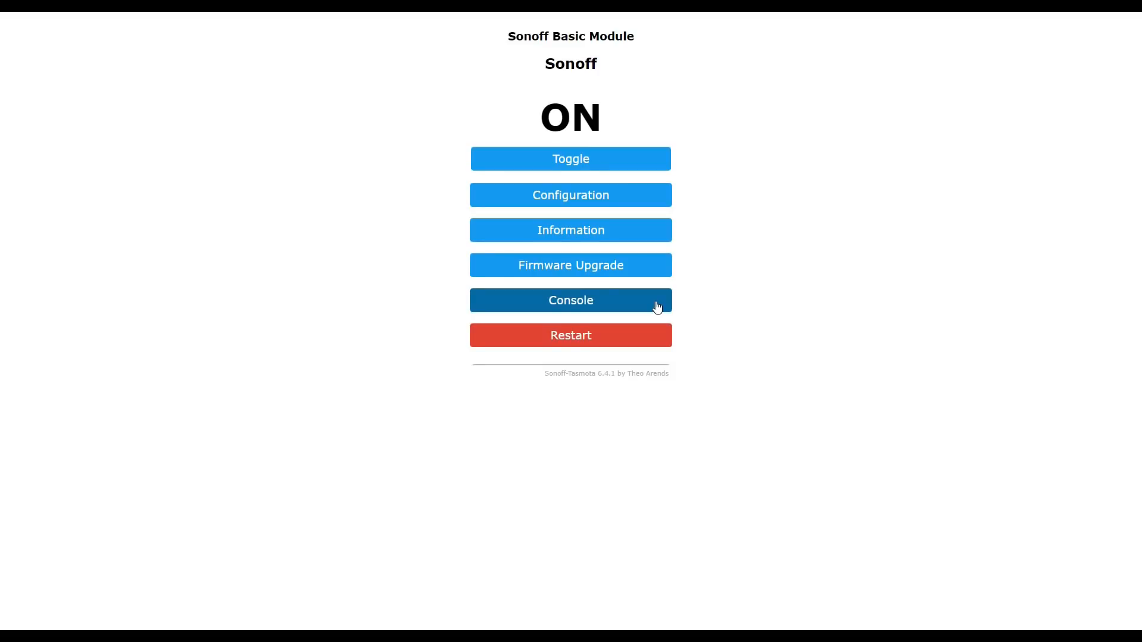
Step: Upgrade the Tasmota Sonoff Basic device by file upload with sonoffb.bin
{"action": "left_click", "coordinate": [588, 271]}
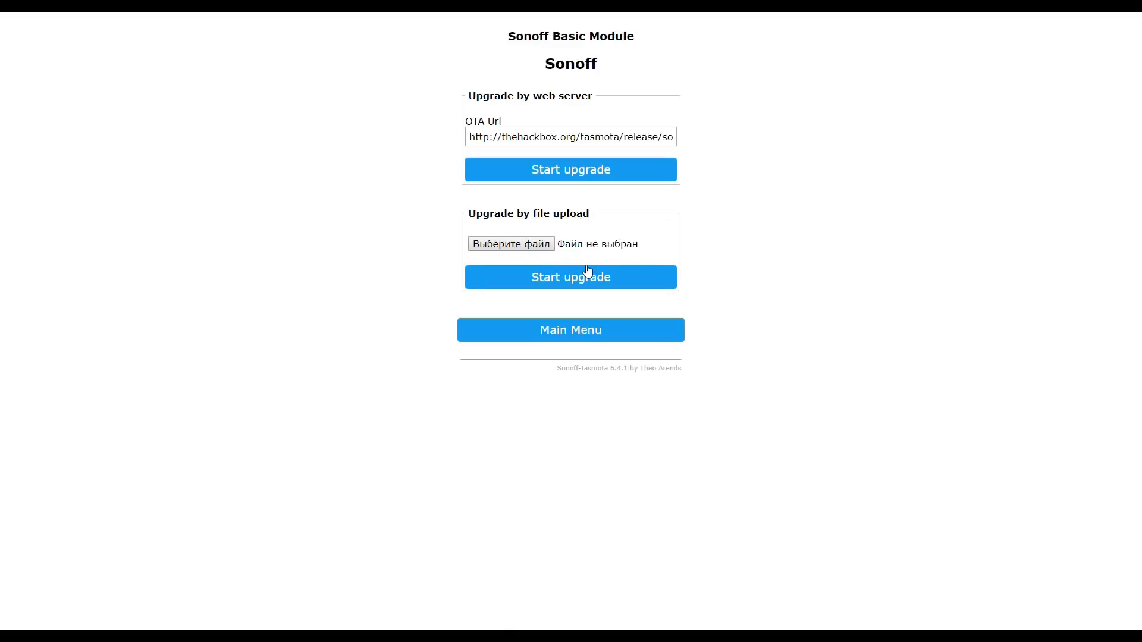
{"action": "left_click", "coordinate": [529, 244]}
{"action": "scroll", "coordinate": [245, 337], "scroll_direction": "down", "scroll_amount": 4}
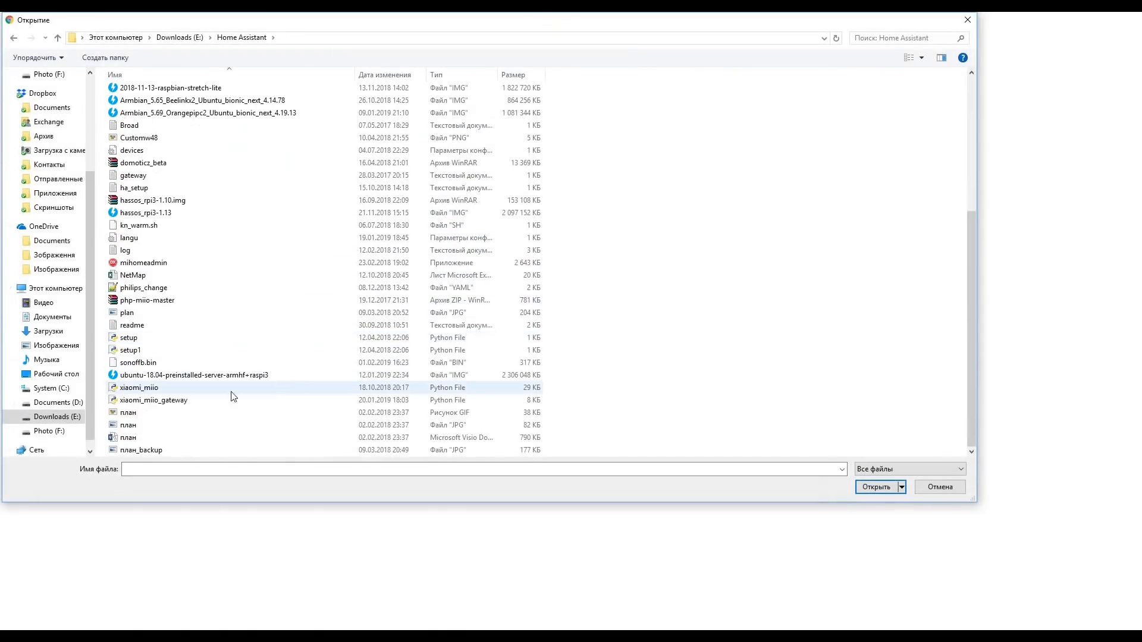
{"action": "double_click", "coordinate": [164, 364]}
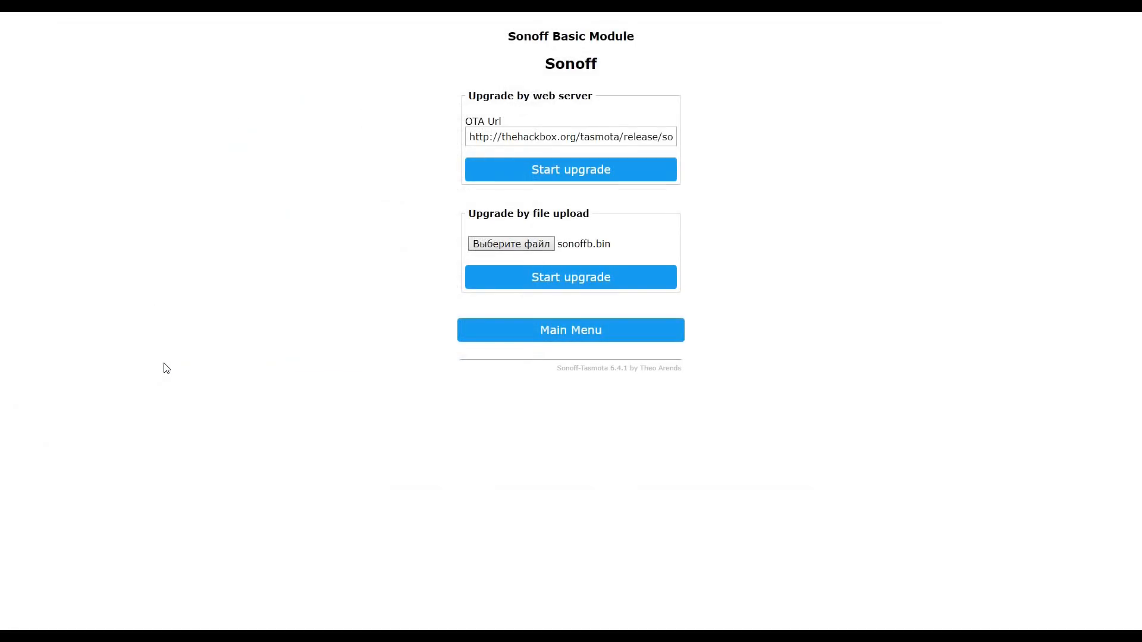
{"action": "left_click", "coordinate": [598, 284]}
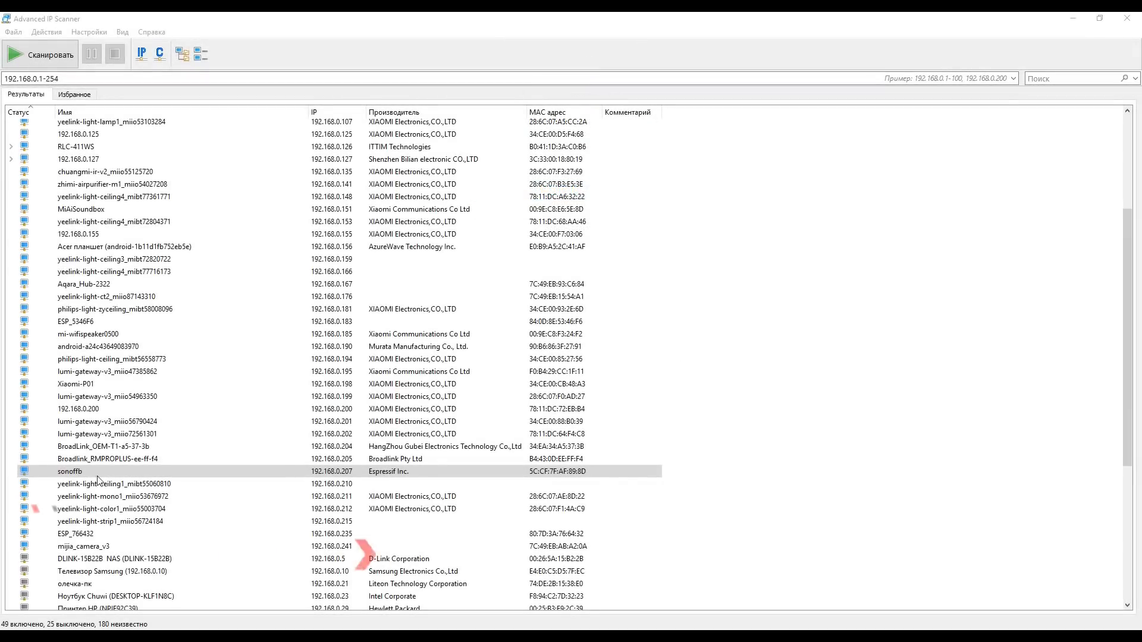
Step: Locate sonoffb in Advanced IP Scanner and submit its address 192.168.0.207 to a new ESPHome integration in Home Assistant
{"action": "left_click", "coordinate": [77, 471]}
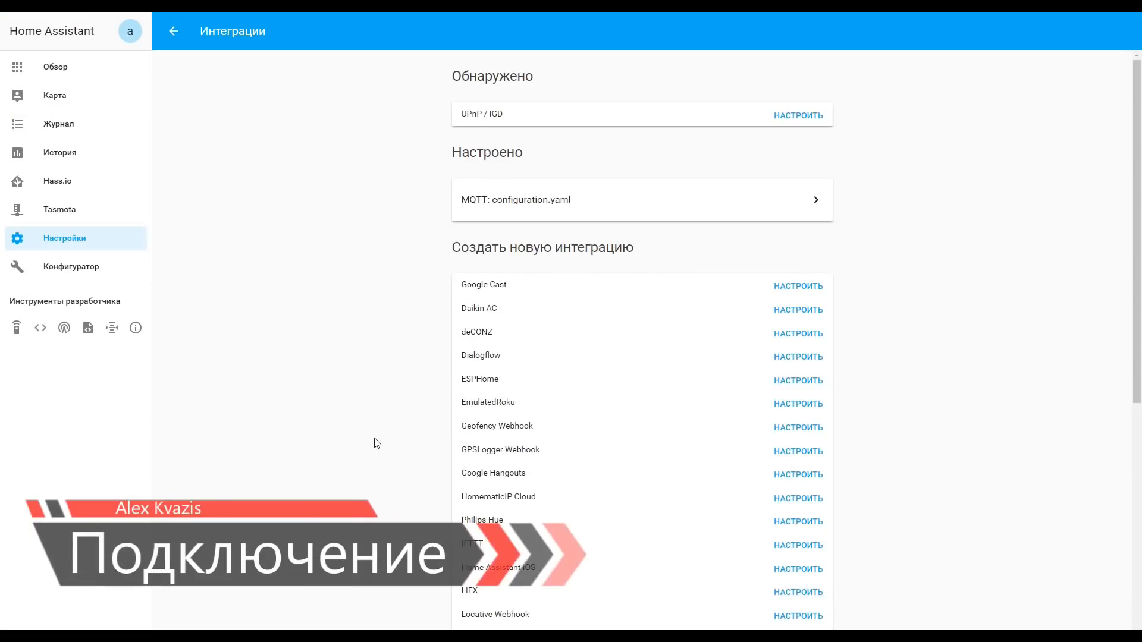
{"action": "left_click", "coordinate": [801, 380]}
{"action": "left_click", "coordinate": [518, 337]}
{"action": "type", "text": "192.168.0.207"}
{"action": "left_click", "coordinate": [663, 406]}
Step: Enter the node's access password to finish the ESPHome integration, and open the configured sonoffb entry
{"action": "left_click", "coordinate": [534, 352]}
{"action": "type", "text": "********"}
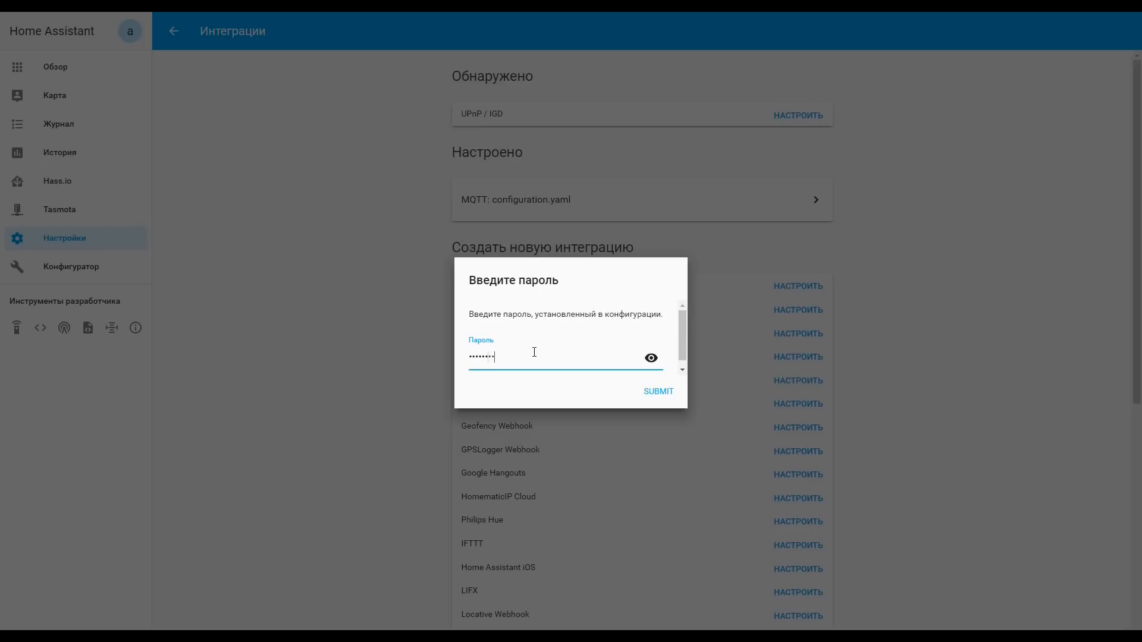
{"action": "left_click", "coordinate": [657, 393]}
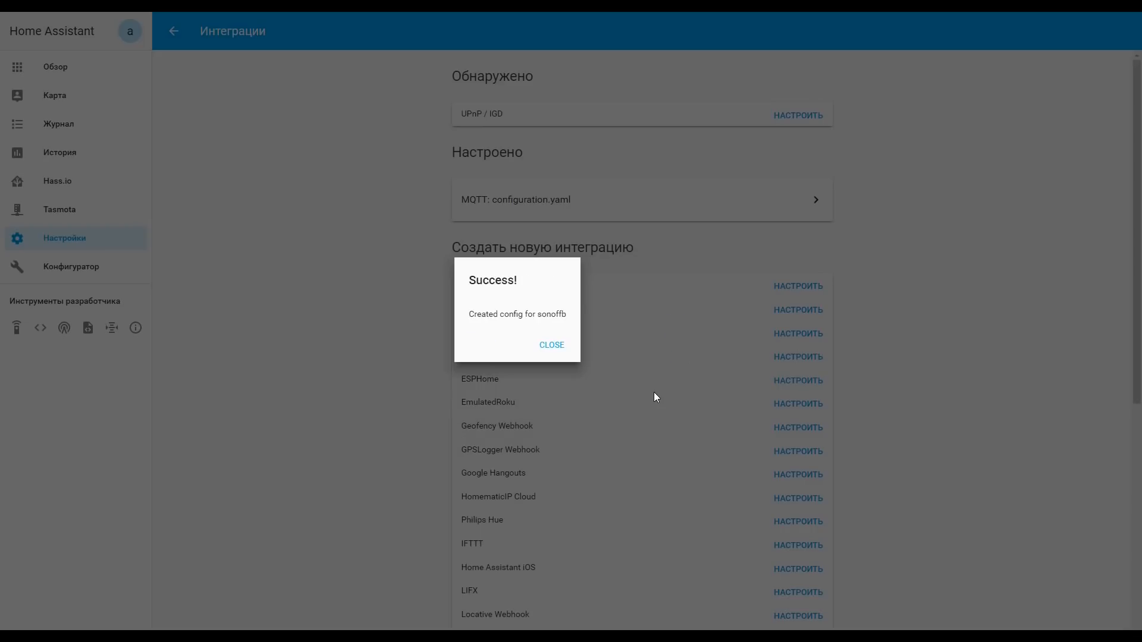
{"action": "left_click", "coordinate": [557, 346]}
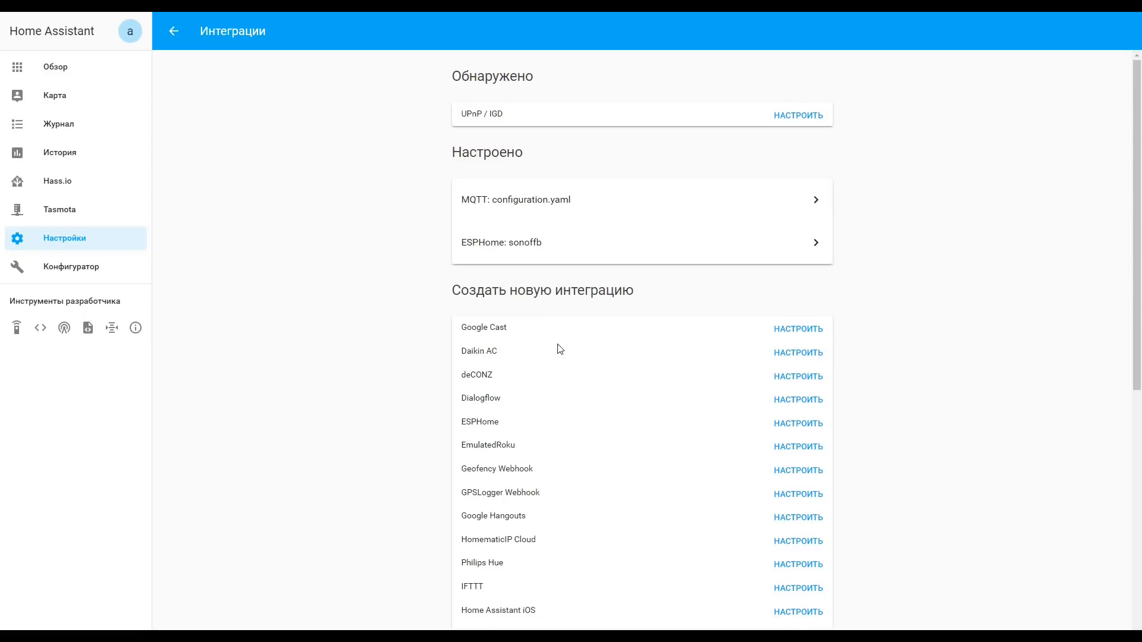
{"action": "left_click", "coordinate": [531, 242]}
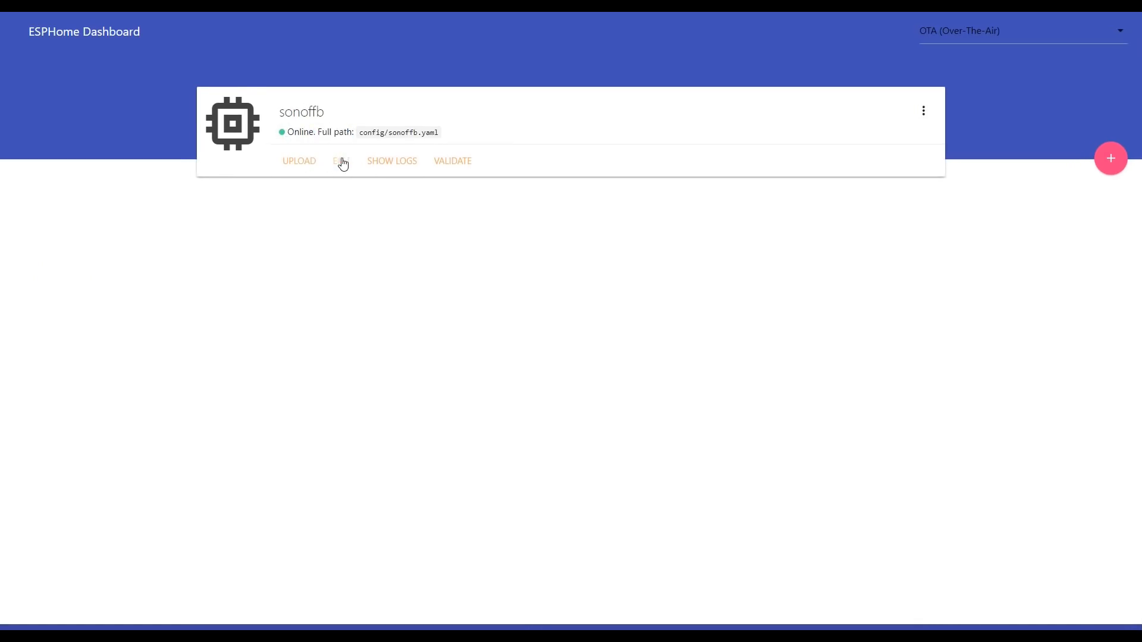
Step: Edit sonoffb.yaml in the ESPHome Dashboard, adding a binary_sensor with platform status and name "Online" below the web_server block
{"action": "left_click", "coordinate": [340, 161]}
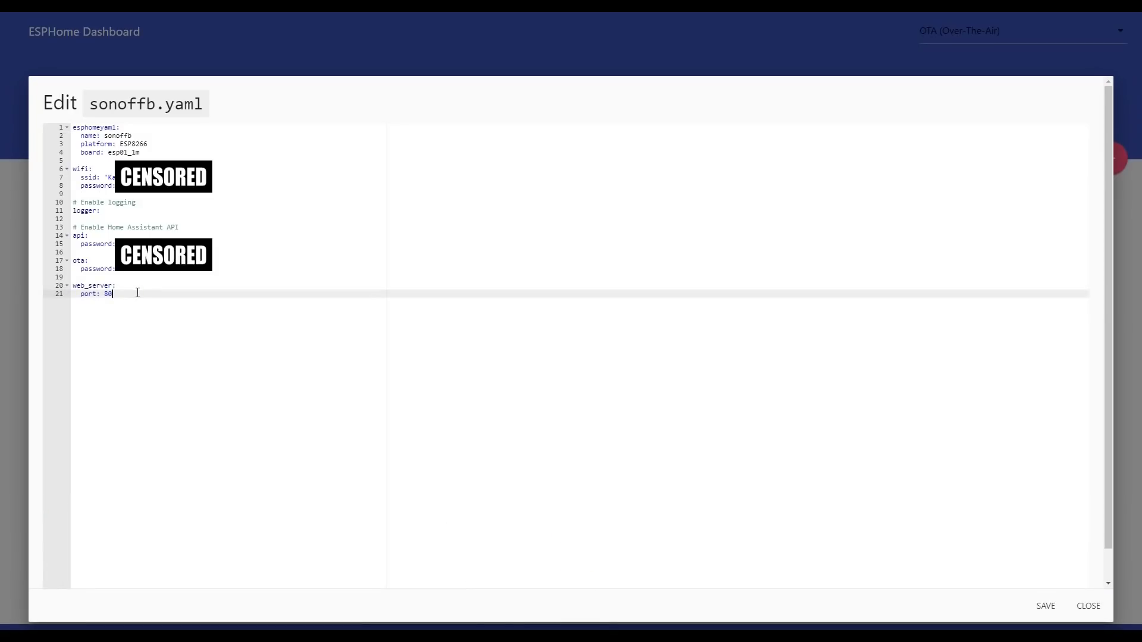
{"action": "key", "text": "Return"}
{"action": "key", "text": "Return"}
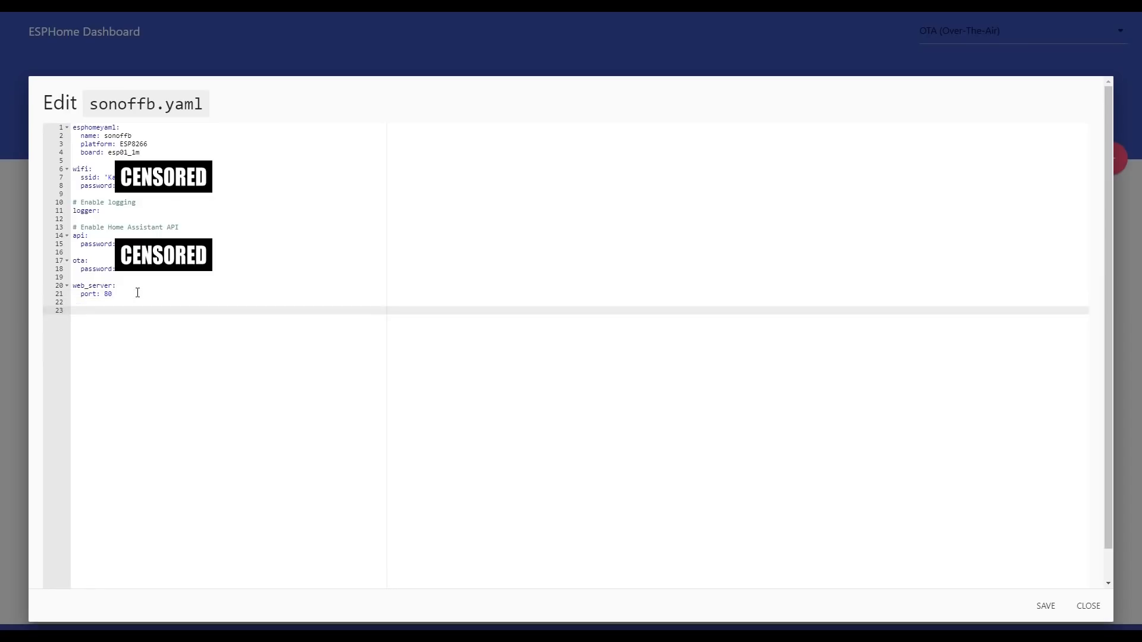
{"action": "type", "text": "binary_sensor:   - platform: status     name: \"Online\""}
{"action": "key", "text": "Return"}
{"action": "key", "text": "Return"}
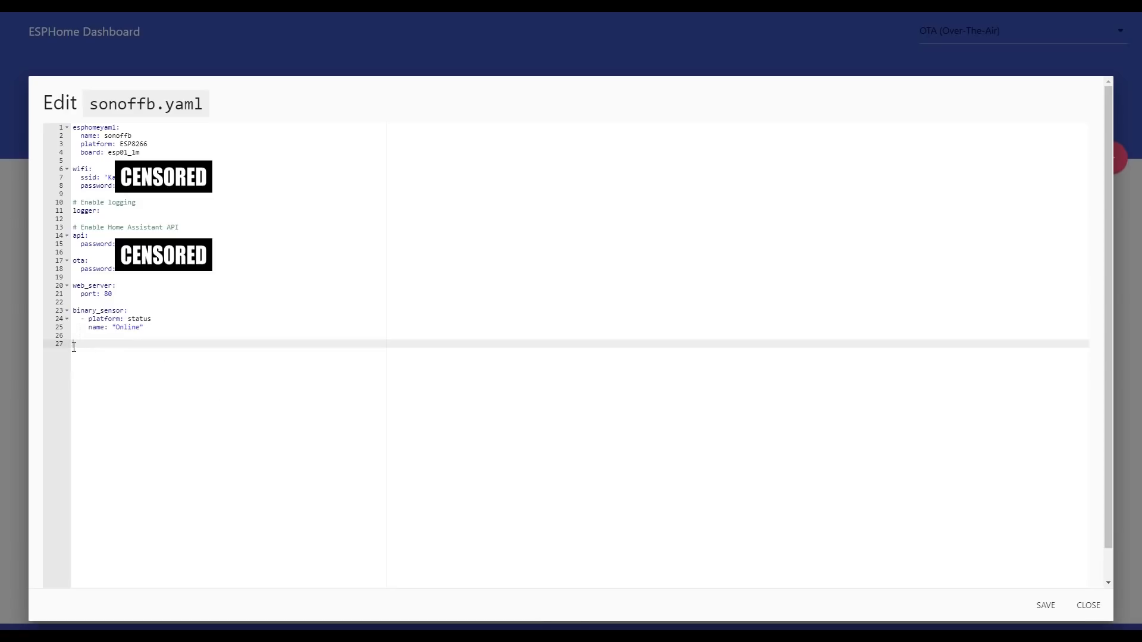
Step: Add a sensor block with platform uptime and name Test Uptime Sensor below the binary_sensor in sonoffb.yaml, save it and close the editor
{"action": "type", "text": "sensor:   - platform: uptime     name: Test Uptime Sensor"}
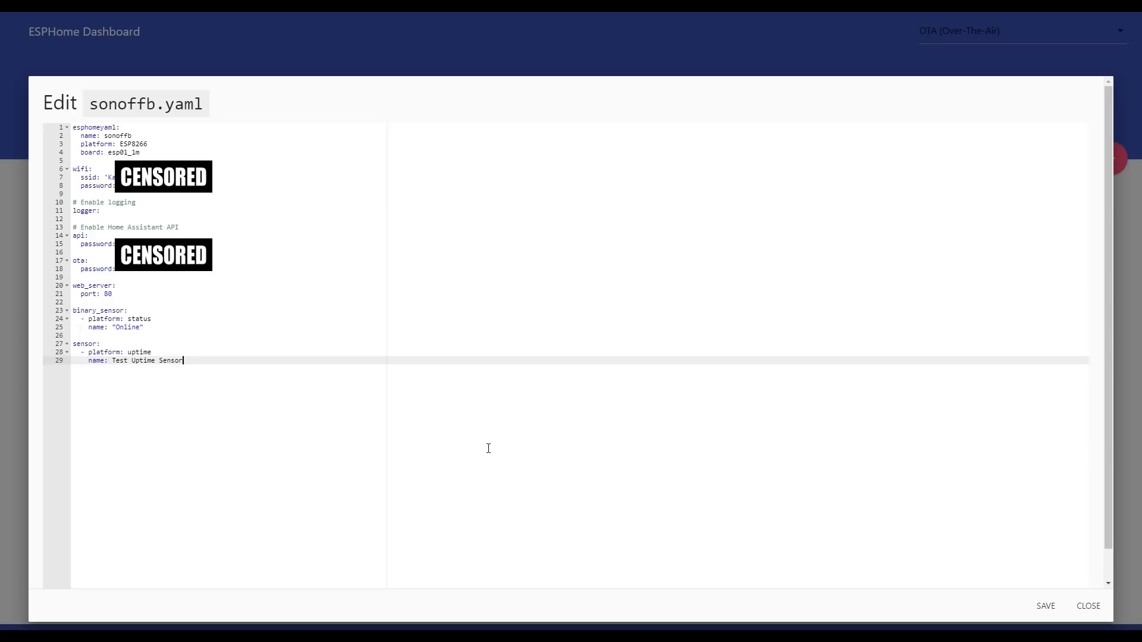
{"action": "left_click", "coordinate": [1046, 609]}
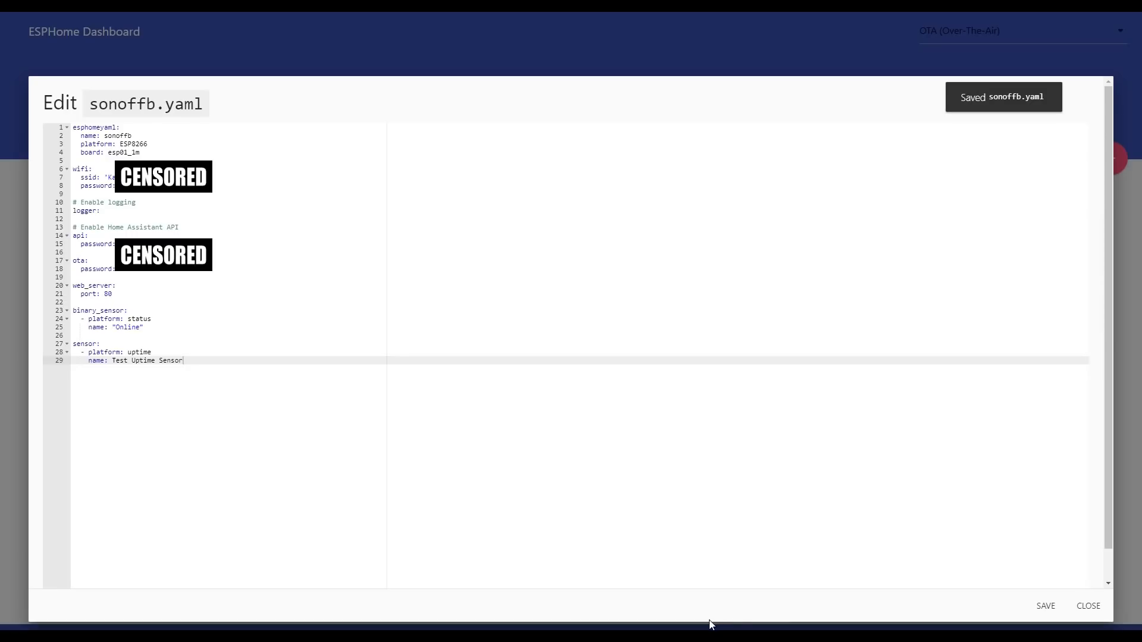
{"action": "left_click", "coordinate": [1088, 605]}
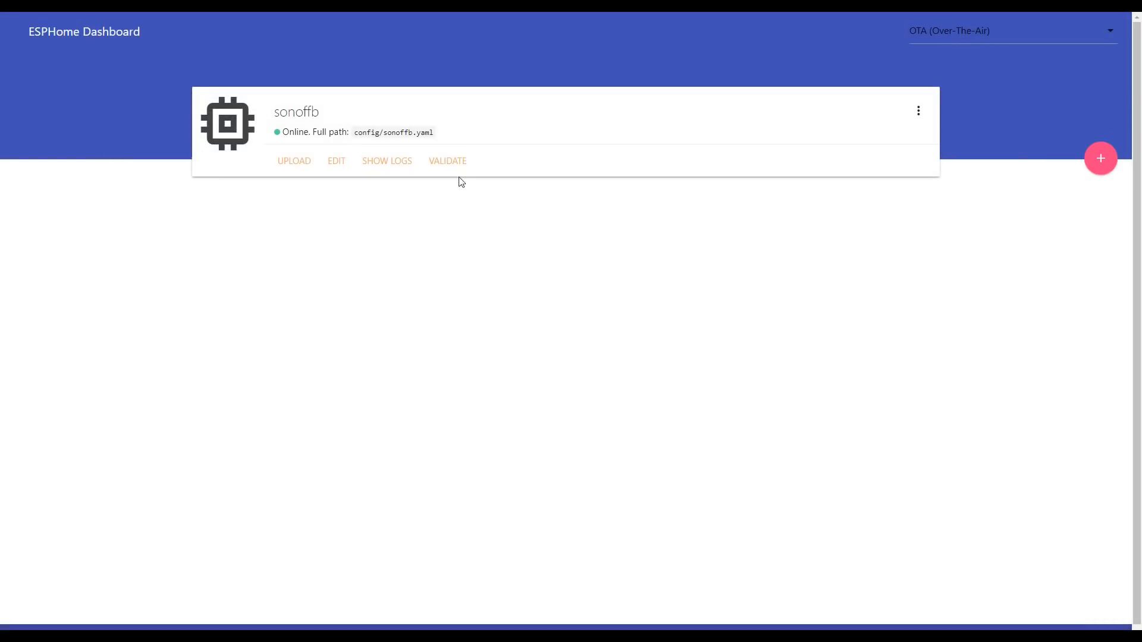
Step: Validate the sonoffb.yaml configuration and upload it to the sonoffb node over the air
{"action": "left_click", "coordinate": [448, 161]}
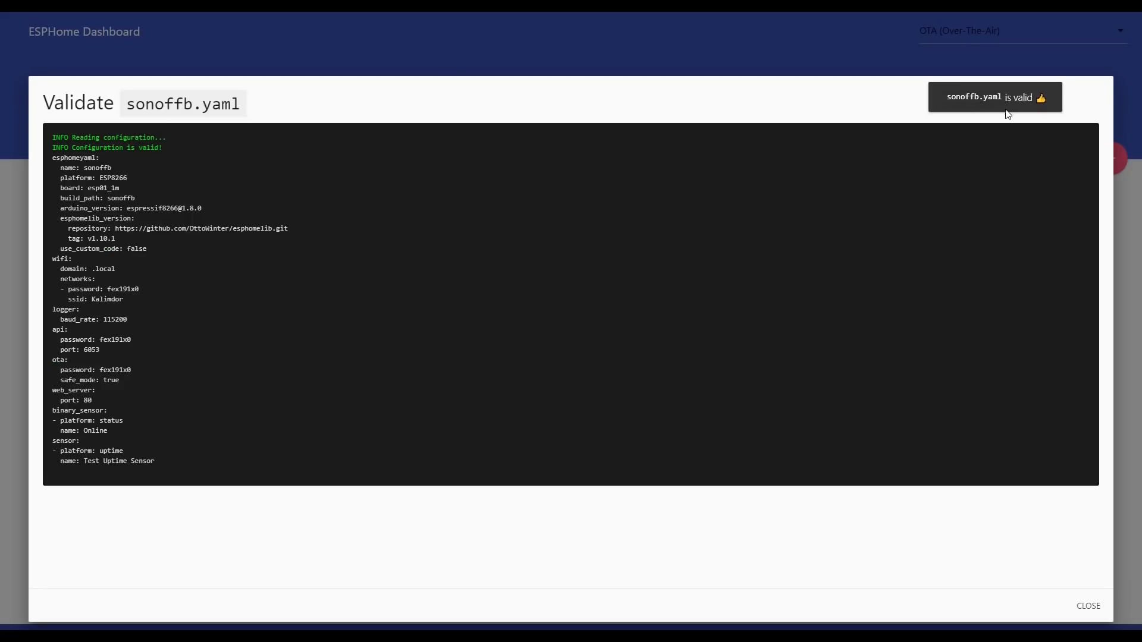
{"action": "left_click", "coordinate": [1088, 607]}
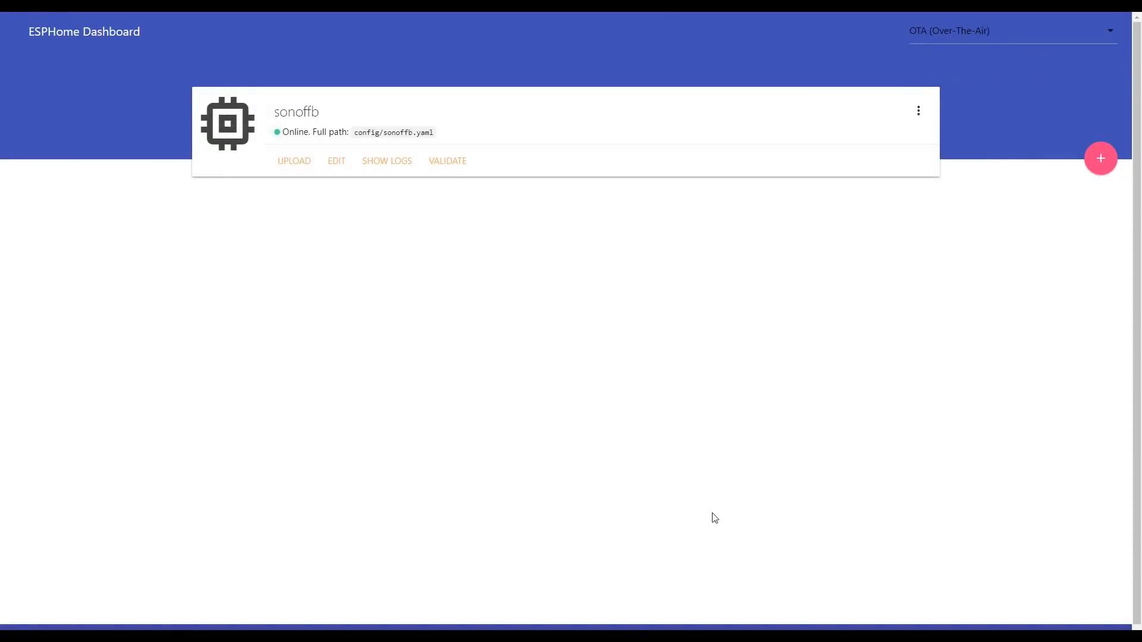
{"action": "left_click", "coordinate": [302, 161]}
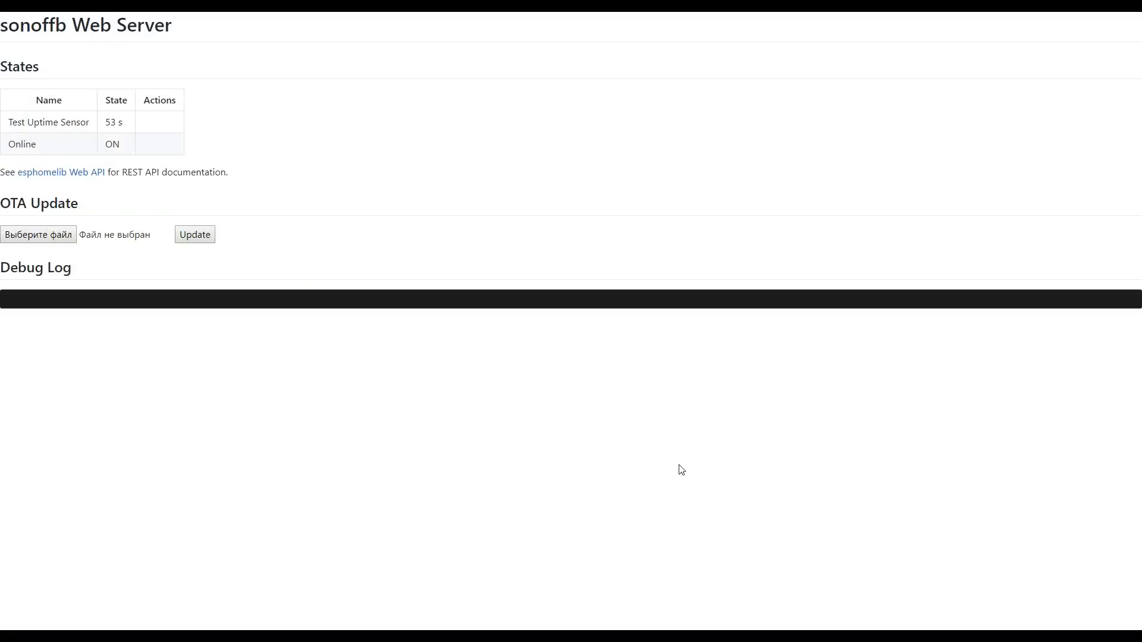
Step: Check the names and states of Test Uptime Sensor and Online on the sonoffb Web Server page
{"action": "left_click_drag", "start_coordinate": [14, 126], "coordinate": [86, 124]}
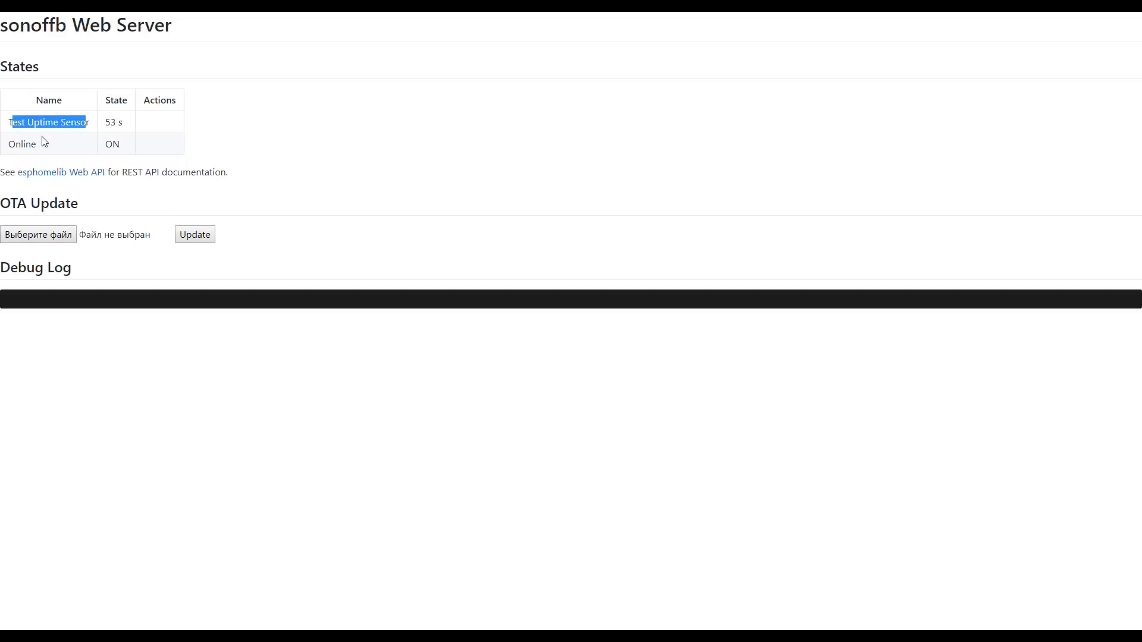
{"action": "left_click_drag", "start_coordinate": [10, 141], "coordinate": [44, 144]}
{"action": "left_click_drag", "start_coordinate": [105, 122], "coordinate": [120, 136]}
{"action": "double_click", "coordinate": [107, 140]}
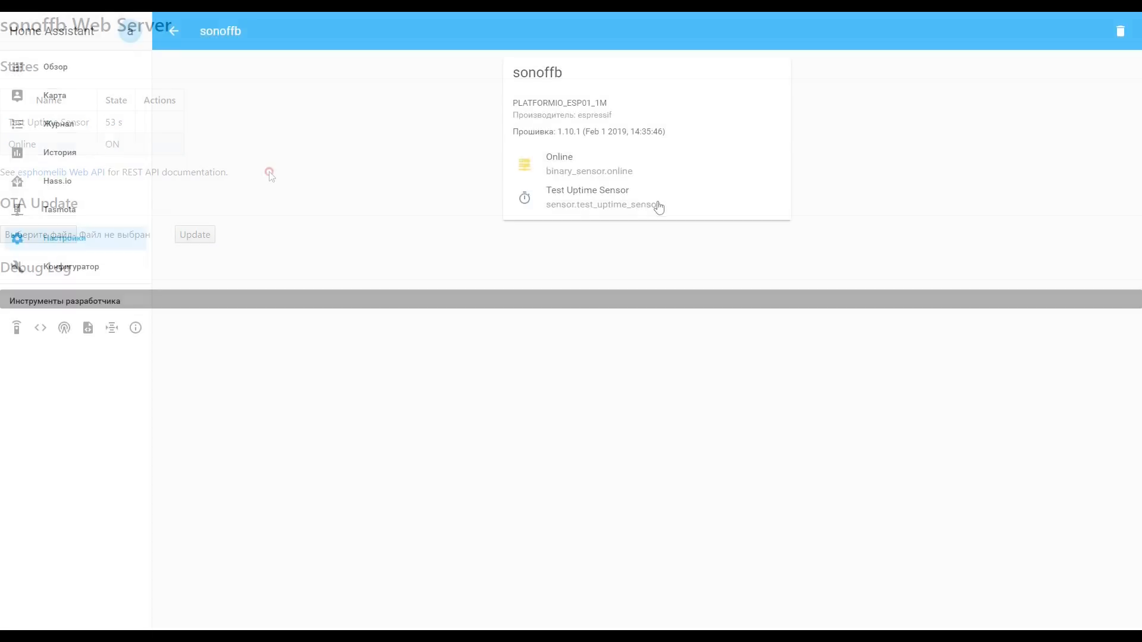
Step: Switch to Home Assistant and inspect the details of the sonoffb device's Online and Test Uptime Sensor entities
{"action": "left_click", "coordinate": [559, 162]}
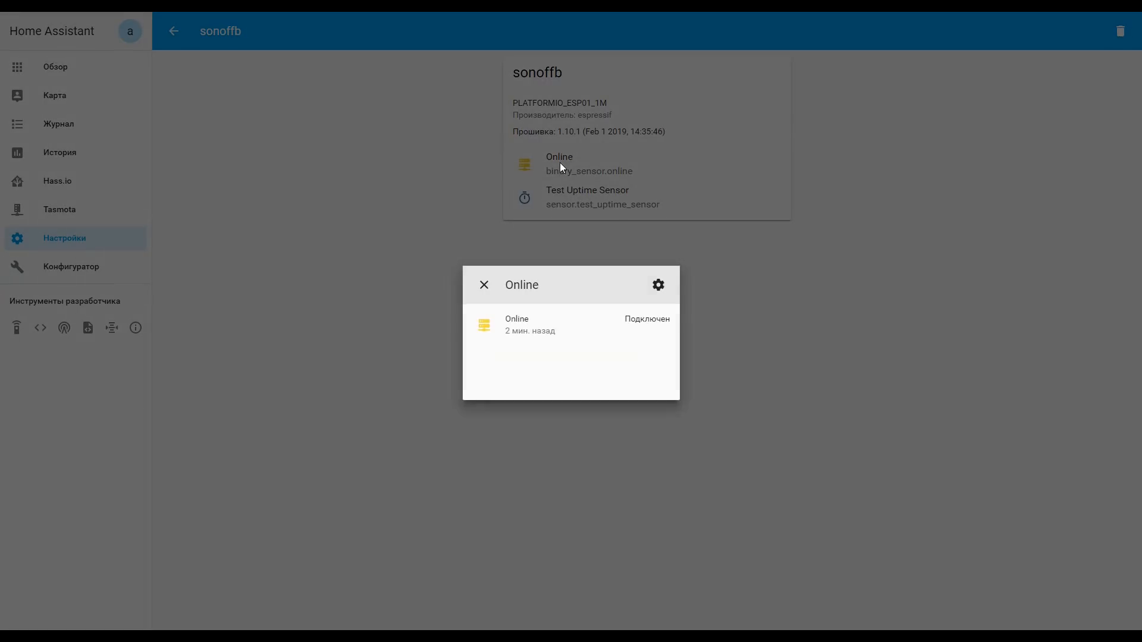
{"action": "left_click", "coordinate": [485, 287]}
{"action": "left_click", "coordinate": [582, 196]}
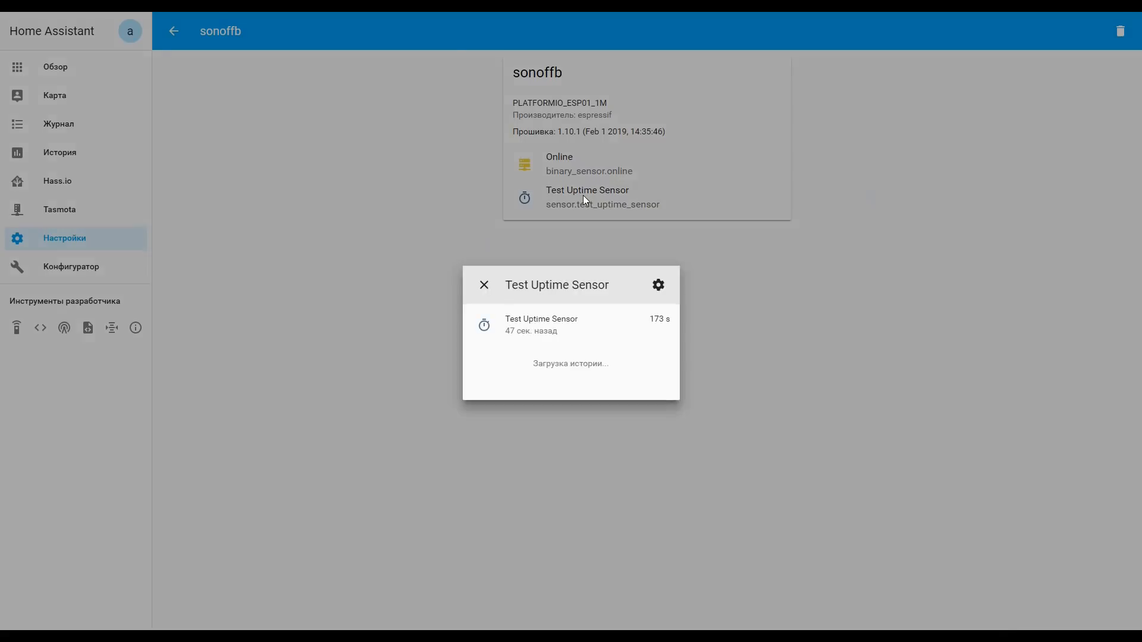
{"action": "left_click", "coordinate": [482, 286]}
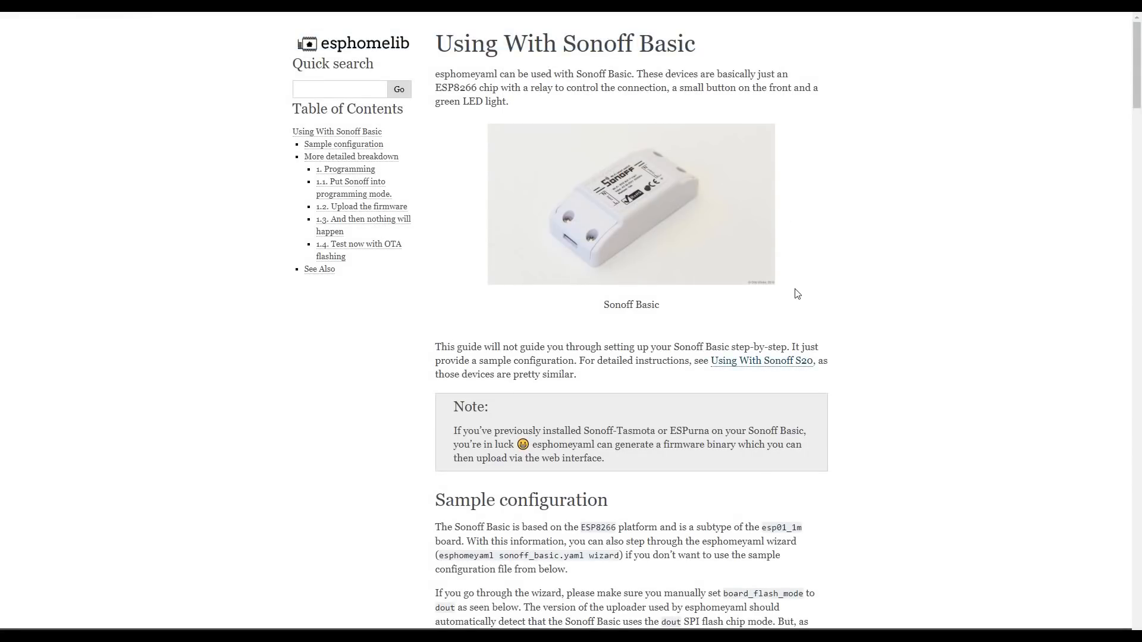
Step: Read the GPIO pin table and sample YAML configuration in the esphomelib guide for the Sonoff Basic
{"action": "scroll", "coordinate": [797, 293], "scroll_direction": "down", "scroll_amount": 7}
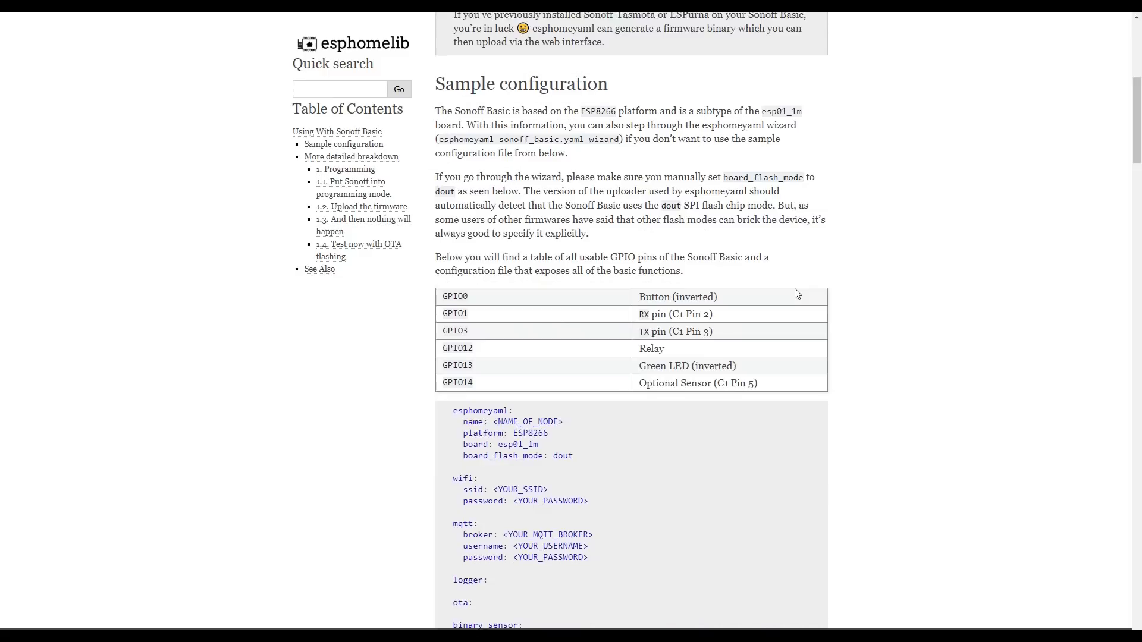
{"action": "scroll", "coordinate": [796, 294], "scroll_direction": "down", "scroll_amount": 2}
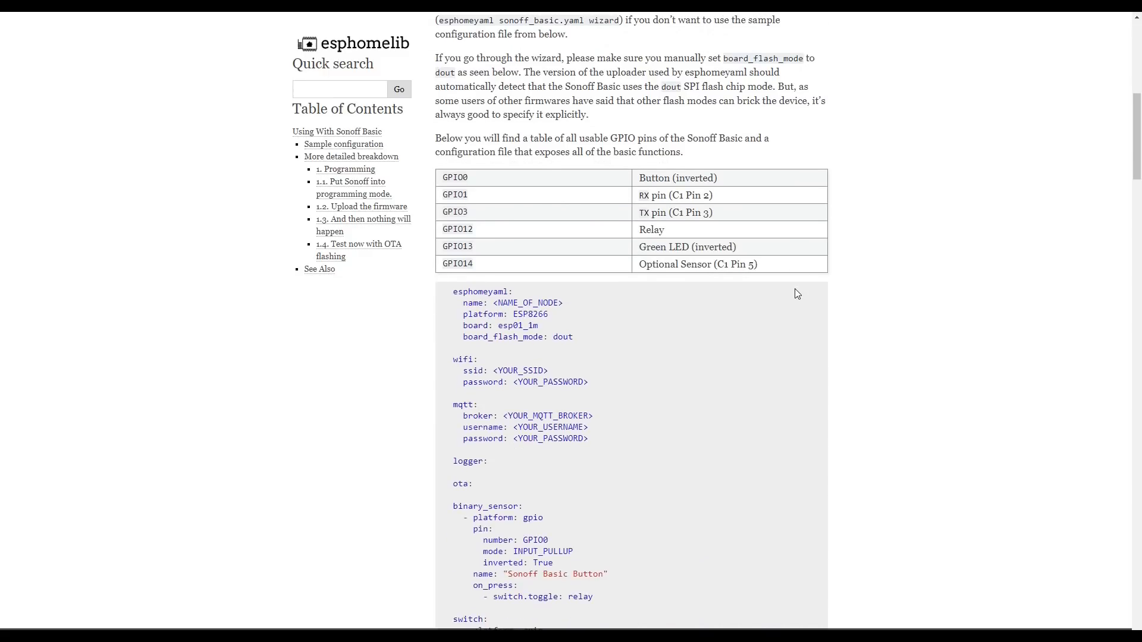
{"action": "scroll", "coordinate": [796, 293], "scroll_direction": "down", "scroll_amount": 1}
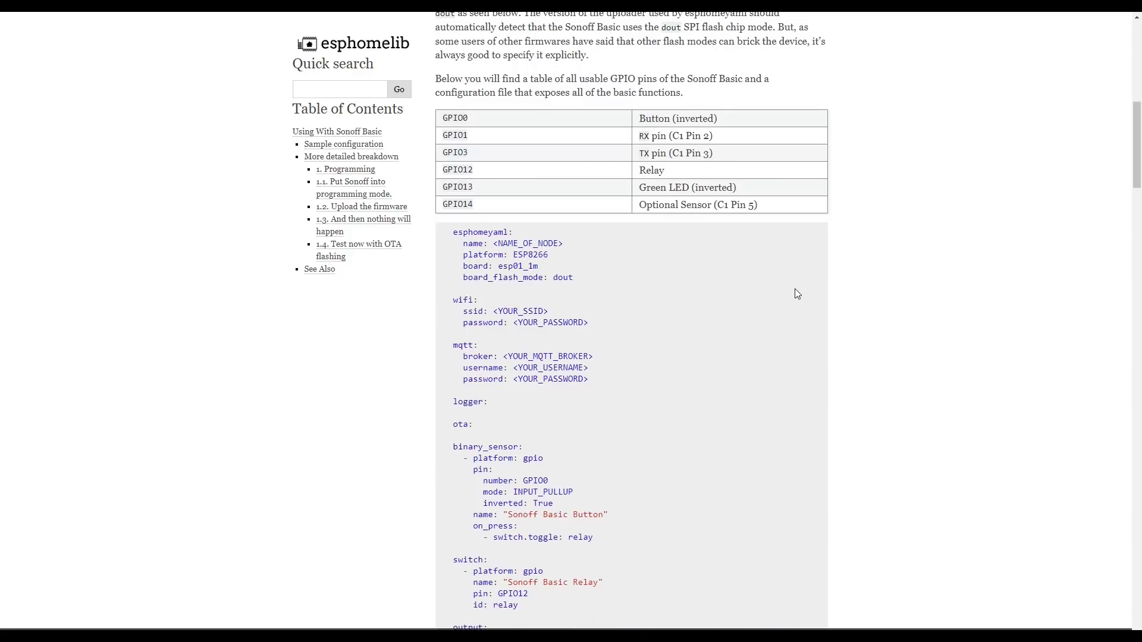
{"action": "scroll", "coordinate": [796, 293], "scroll_direction": "down", "scroll_amount": 1}
{"action": "scroll", "coordinate": [797, 293], "scroll_direction": "down", "scroll_amount": 3}
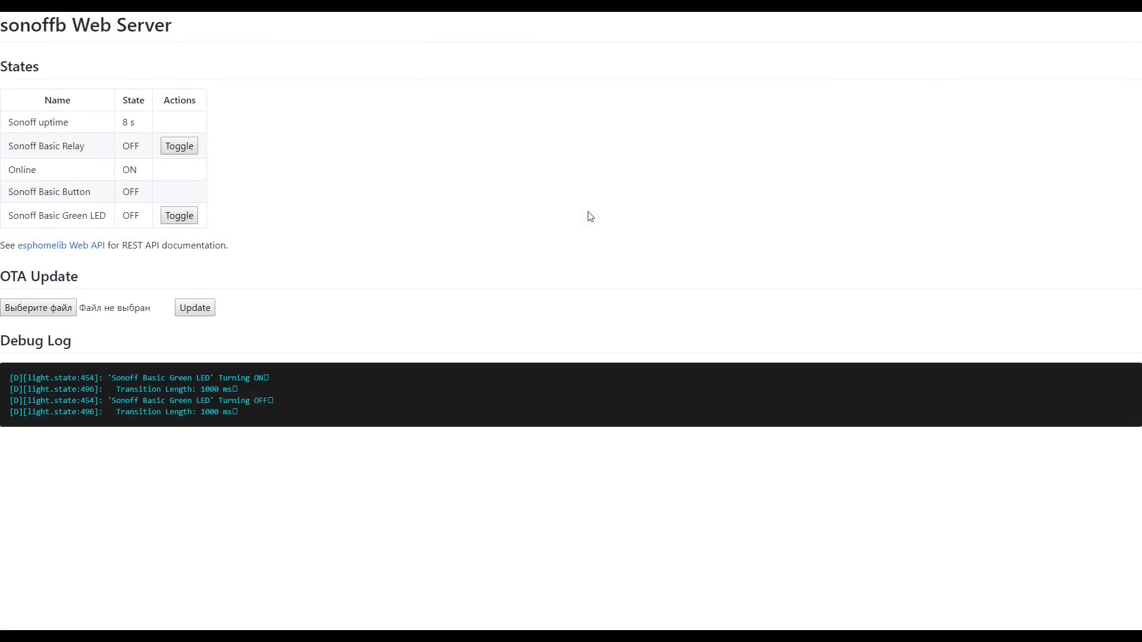
Step: Toggle the Sonoff Basic Relay and the Sonoff Basic Green LED on the sonoffb Web Server page
{"action": "left_click", "coordinate": [182, 148]}
{"action": "left_click", "coordinate": [180, 218]}
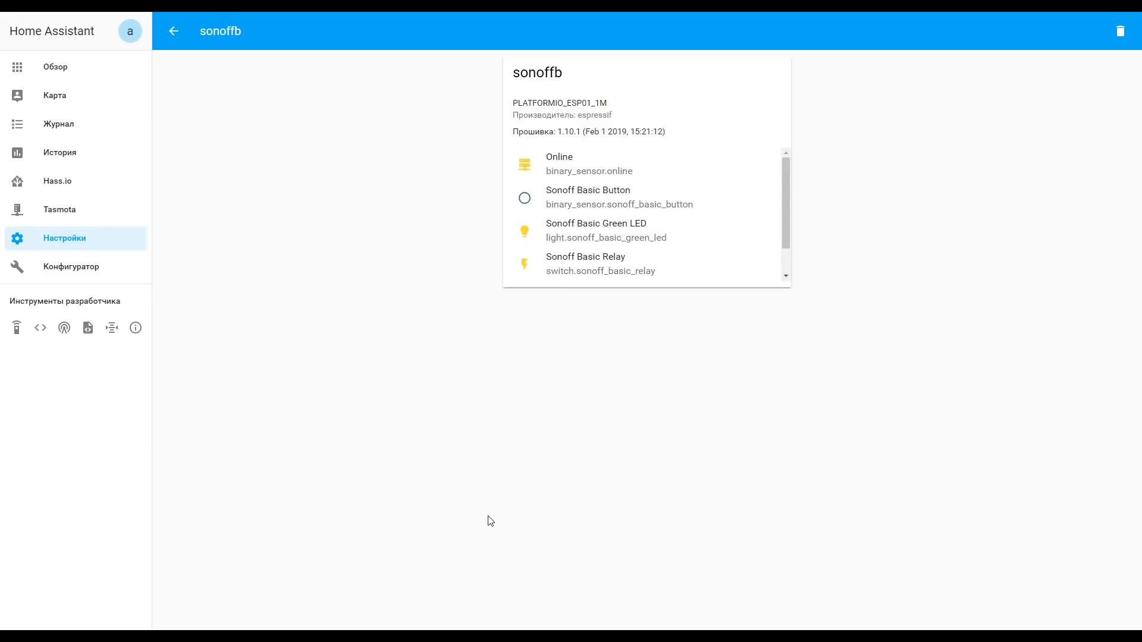
Step: Inspect the Sonoff Basic Button entity in Home Assistant, and test the Sonoff Basic Green LED by switching it off and on again
{"action": "left_click", "coordinate": [574, 197]}
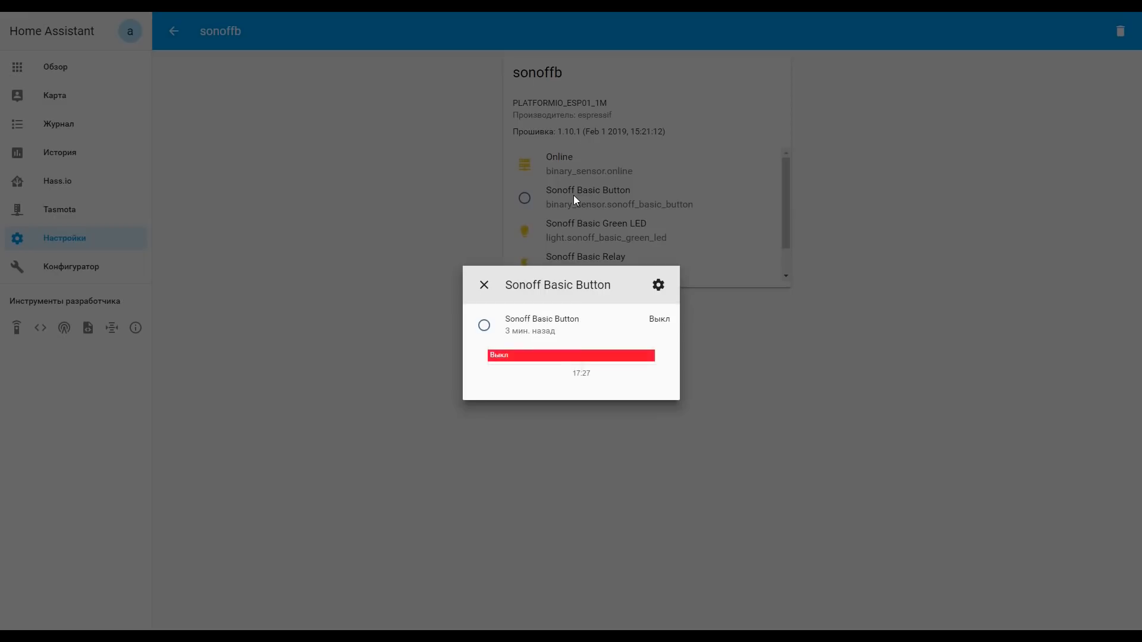
{"action": "left_click", "coordinate": [484, 284]}
{"action": "left_click", "coordinate": [583, 239]}
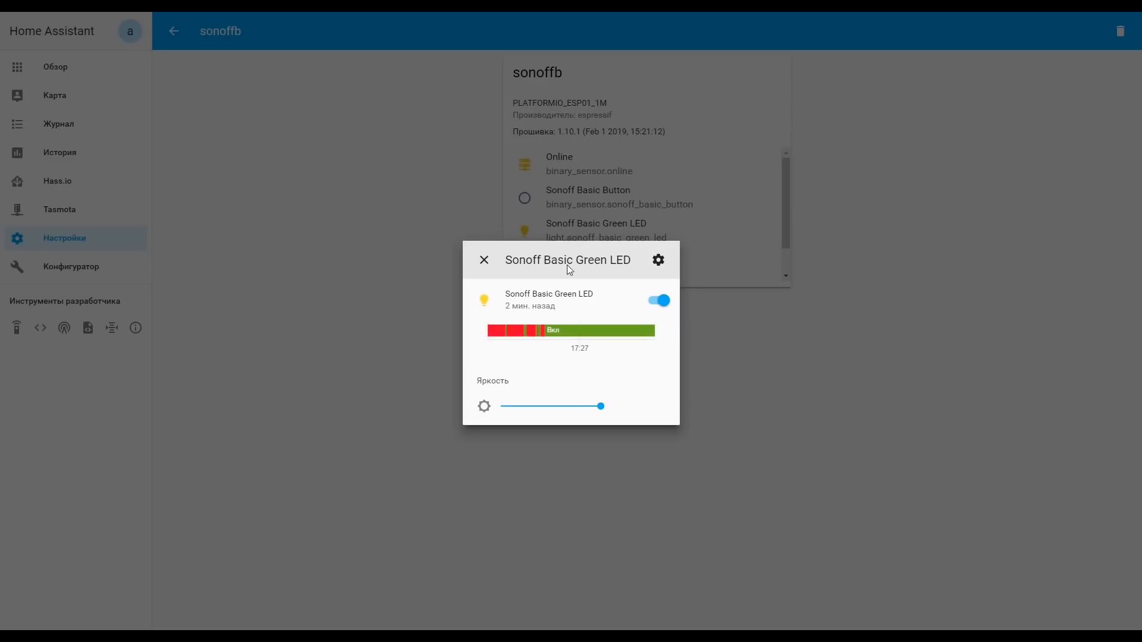
{"action": "left_click", "coordinate": [665, 304]}
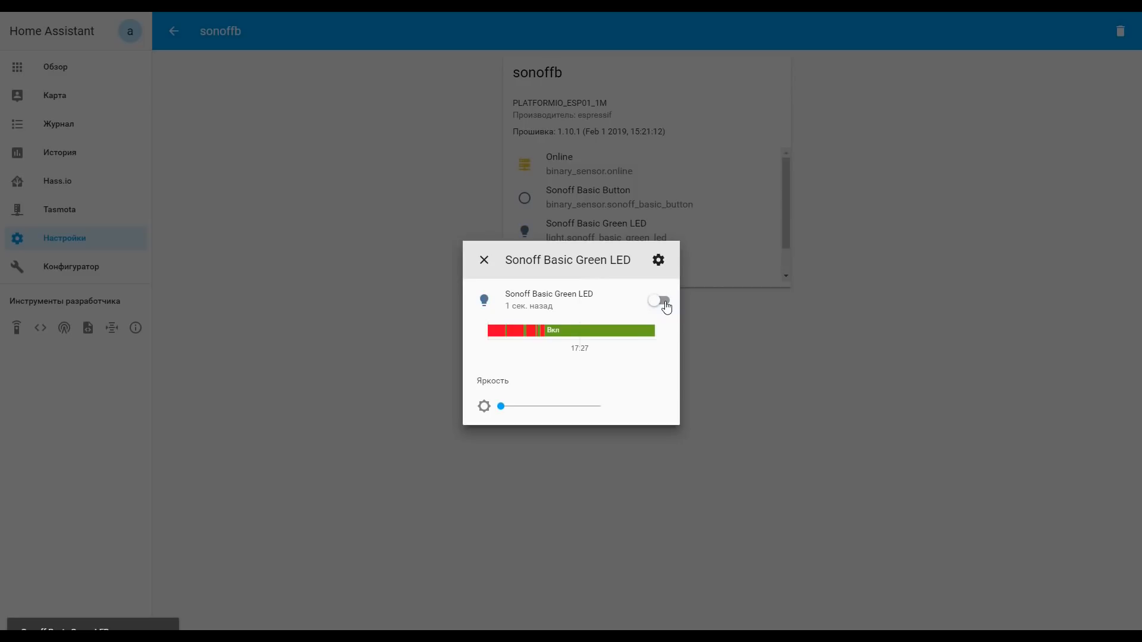
{"action": "left_click", "coordinate": [658, 303]}
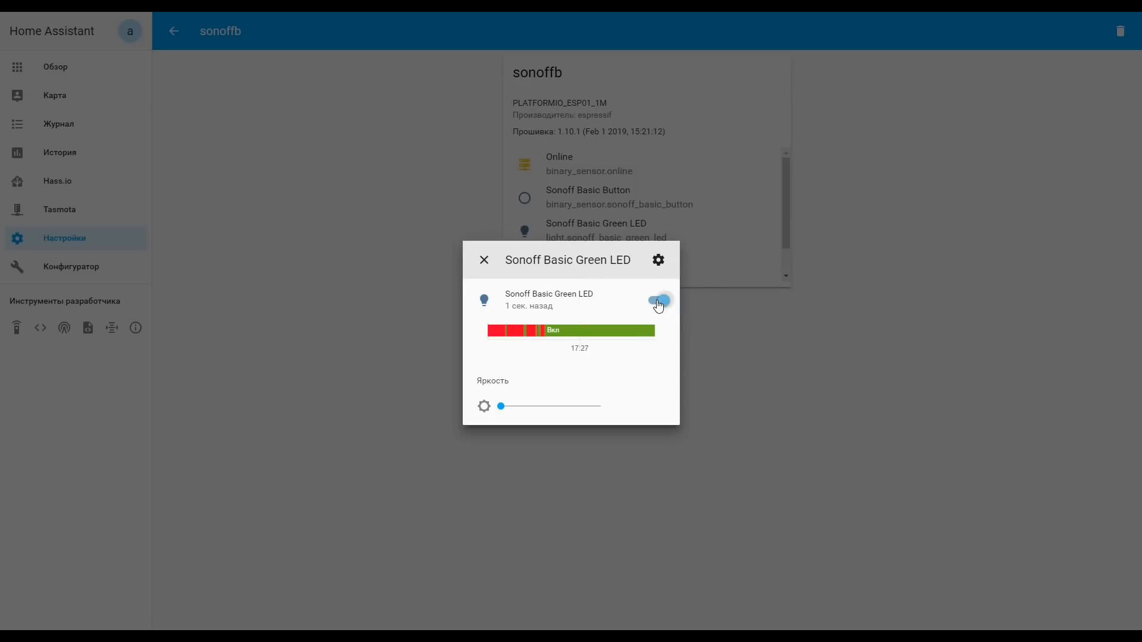
{"action": "left_click", "coordinate": [484, 260]}
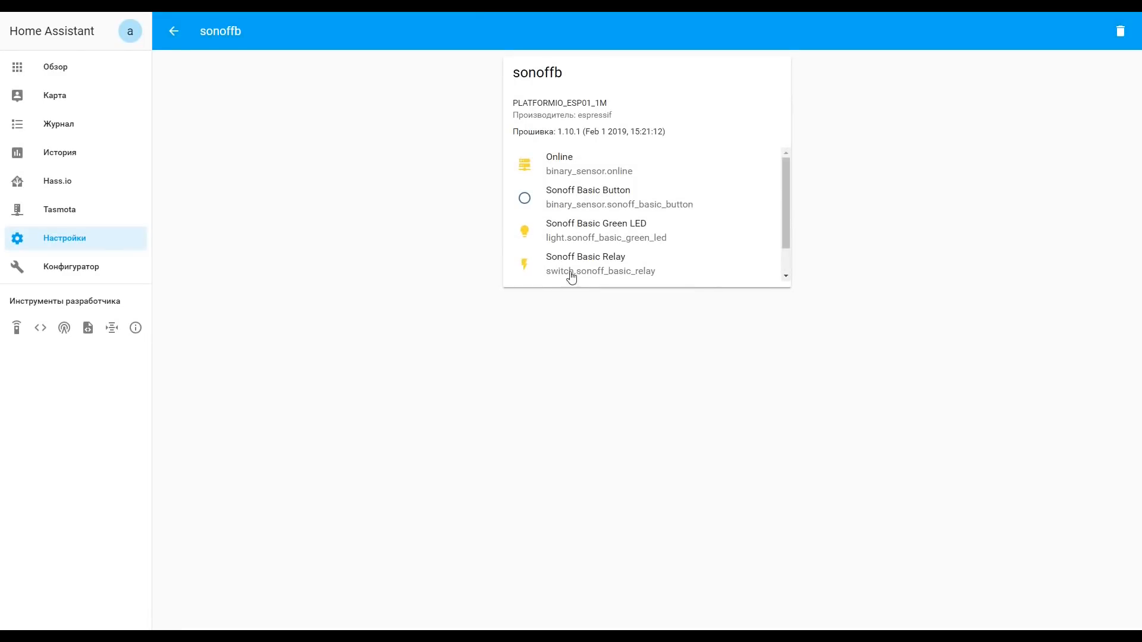
Step: Test the Sonoff Basic Relay from its entity details by switching it off and on again
{"action": "left_click", "coordinate": [565, 275]}
{"action": "left_click", "coordinate": [659, 324]}
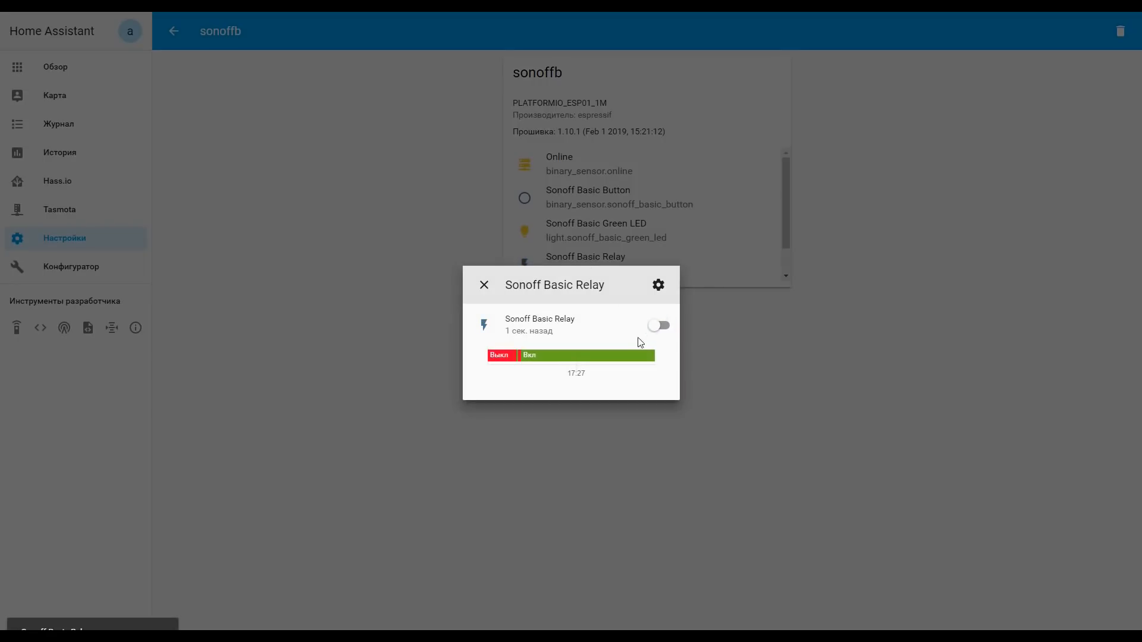
{"action": "left_click", "coordinate": [656, 328]}
{"action": "left_click", "coordinate": [485, 287]}
Step: Examine the Sonoff uptime entity's details and history graph
{"action": "left_click_drag", "start_coordinate": [647, 275], "coordinate": [621, 273]}
{"action": "left_click", "coordinate": [622, 274]}
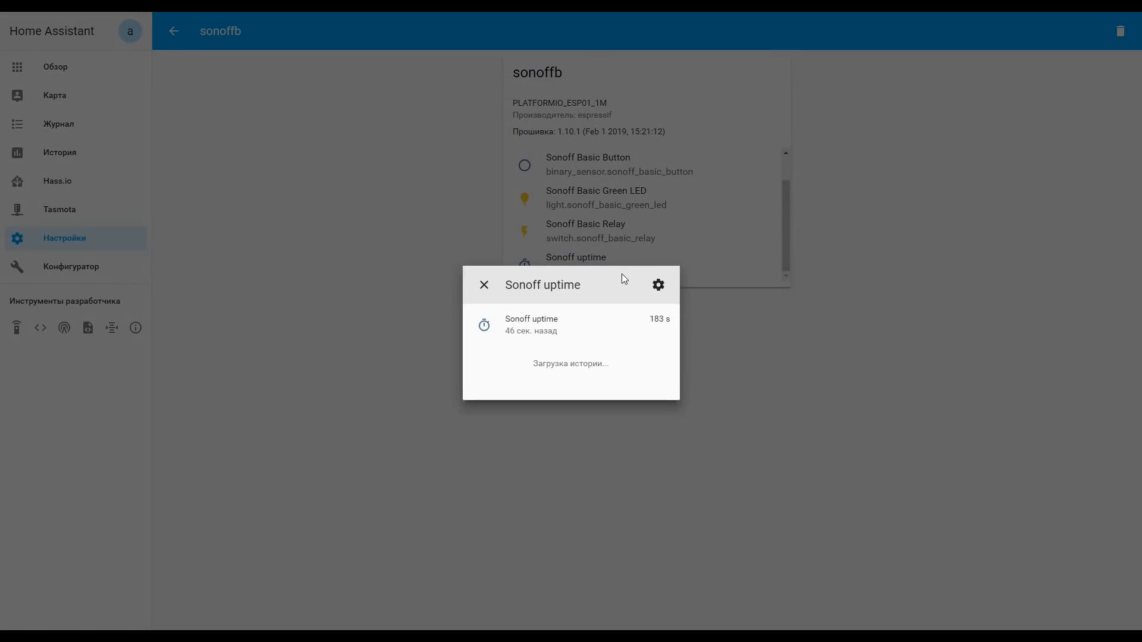
{"action": "left_click", "coordinate": [483, 285]}
Step: Copy the entity ID switch.sonoff_basic_relay from the Sonoff Basic Relay settings and close its details
{"action": "scroll", "coordinate": [651, 246], "scroll_direction": "up", "scroll_amount": 1}
{"action": "left_click_drag", "start_coordinate": [655, 243], "coordinate": [544, 243]}
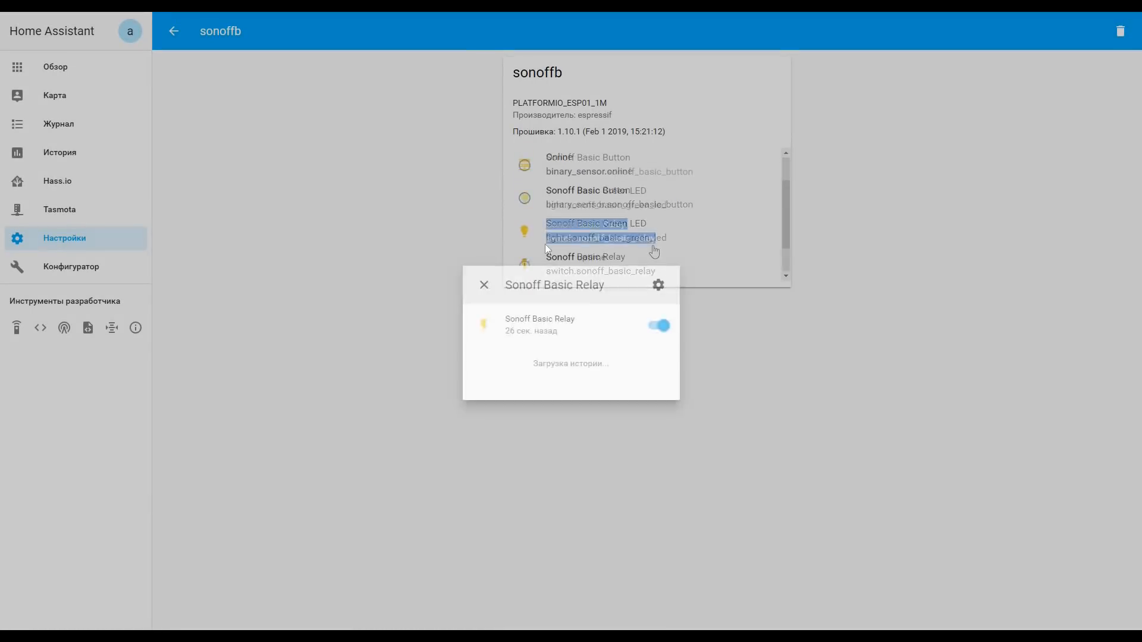
{"action": "left_click", "coordinate": [658, 286]}
{"action": "left_click_drag", "start_coordinate": [598, 367], "coordinate": [459, 361]}
{"action": "key", "text": "ctrl+c"}
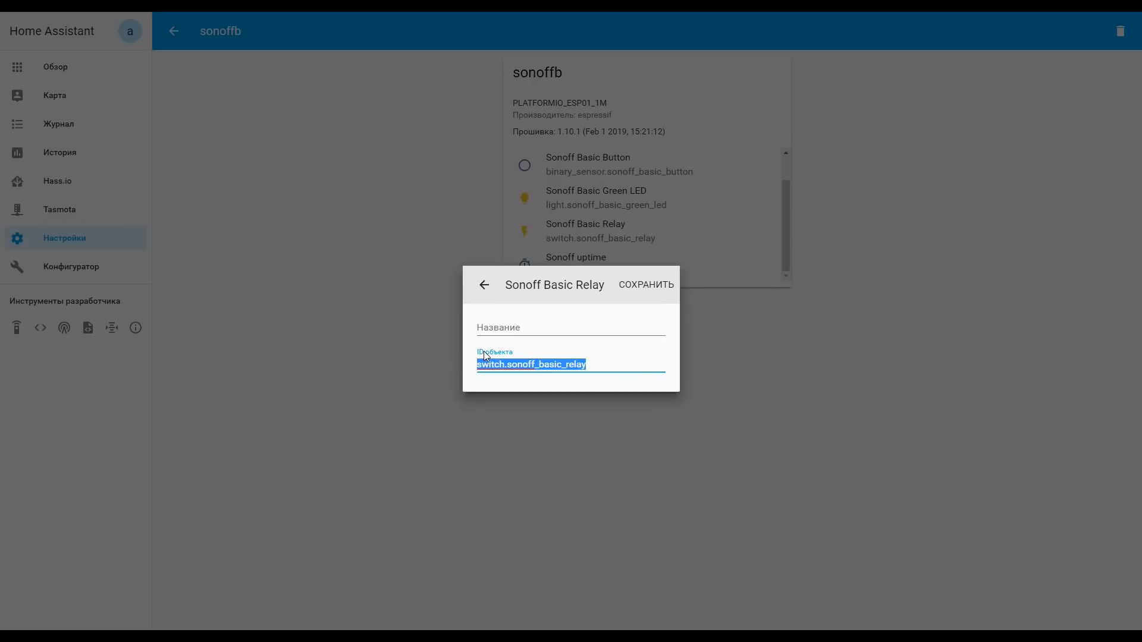
{"action": "left_click", "coordinate": [484, 285]}
{"action": "left_click", "coordinate": [484, 284]}
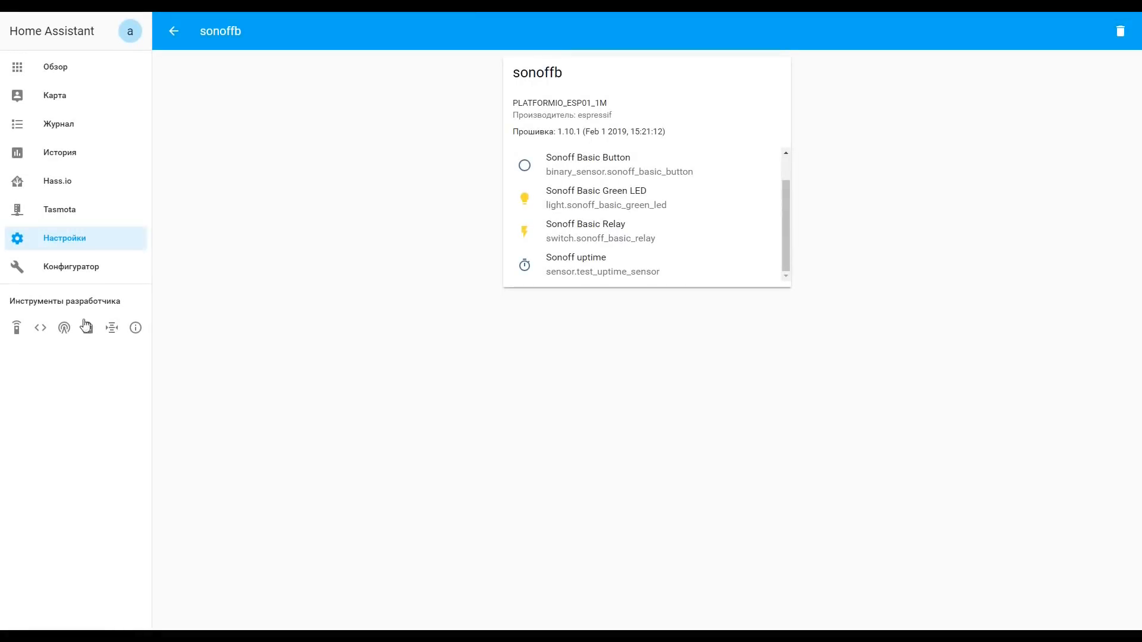
Step: Filter the current entities in the States developer tool by the copied entity ID switch.sonoff_basic_relay
{"action": "left_click", "coordinate": [42, 328]}
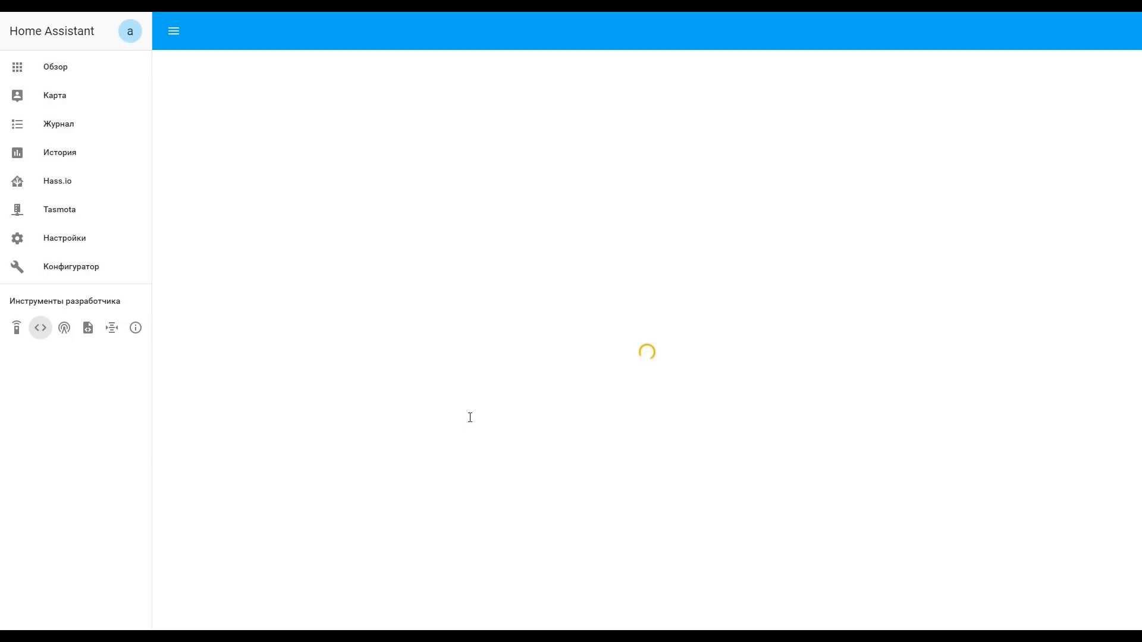
{"action": "left_click", "coordinate": [271, 306]}
{"action": "key", "text": "ctrl+v"}
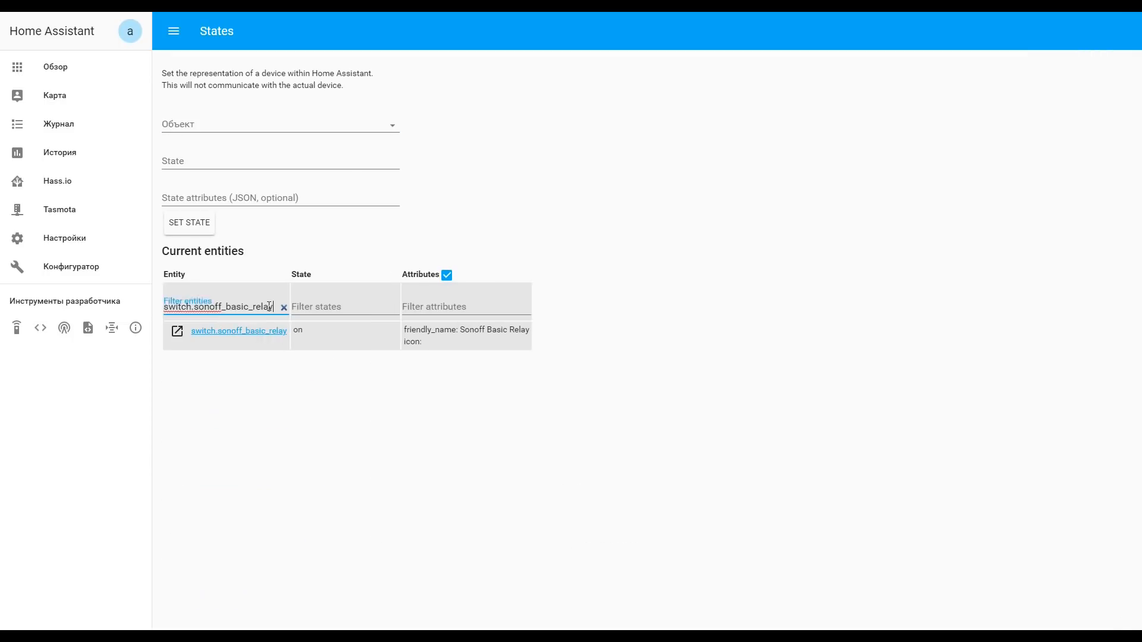